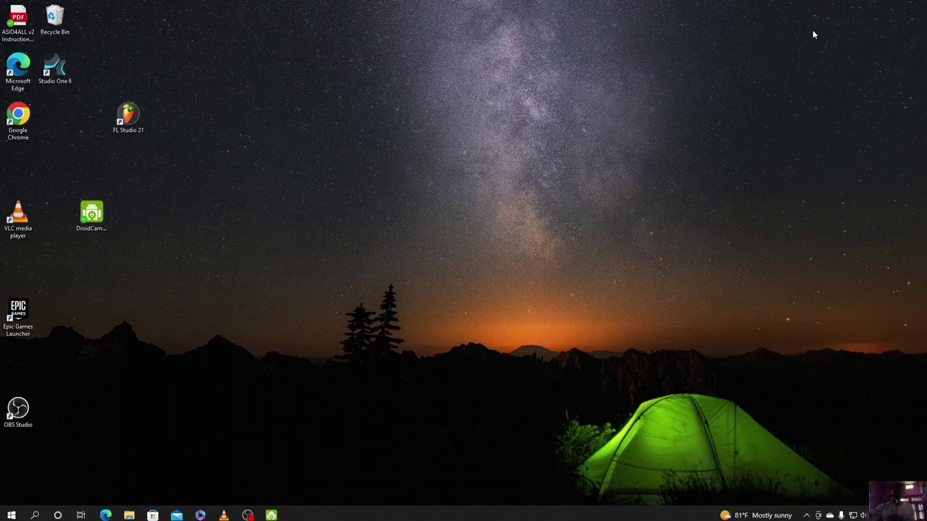
# Launch FL Studio 21 with an empty playlist ready for arranging
pyautogui.doubleClick(134, 122)
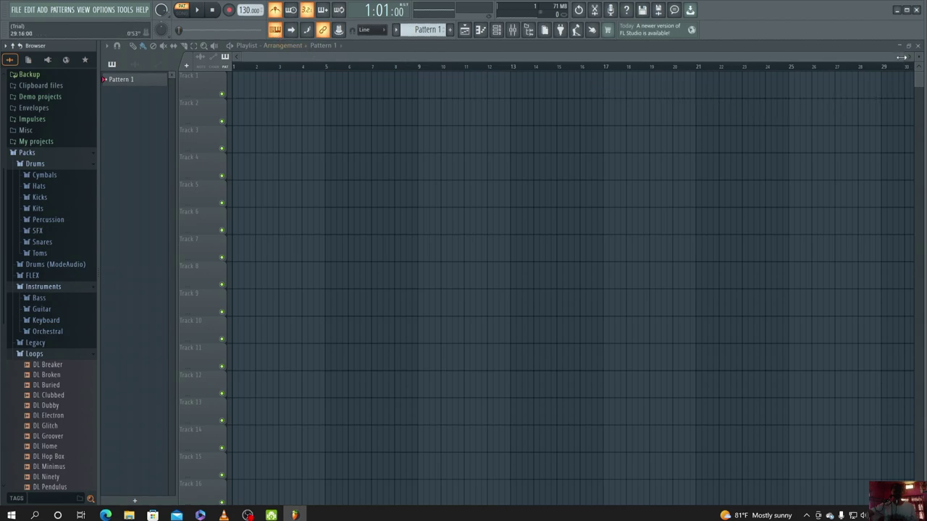
pyautogui.moveTo(902, 58); pyautogui.dragTo(381, 78)
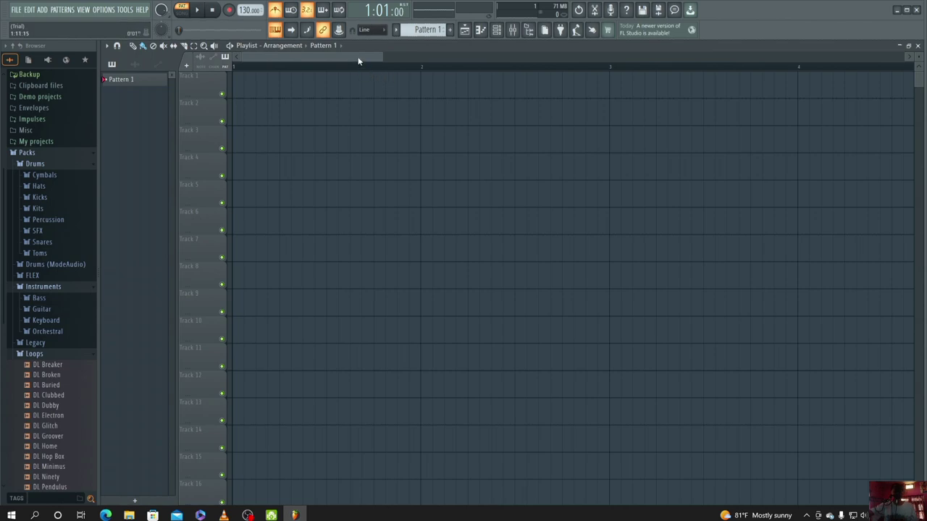
pyautogui.moveTo(358, 62); pyautogui.dragTo(307, 58)
# Set the project tempo to 60 BPM and switch playback to song mode
pyautogui.scroll(4, 244, 10)
pyautogui.scroll(-6, 244, 10)
pyautogui.click(181, 9)
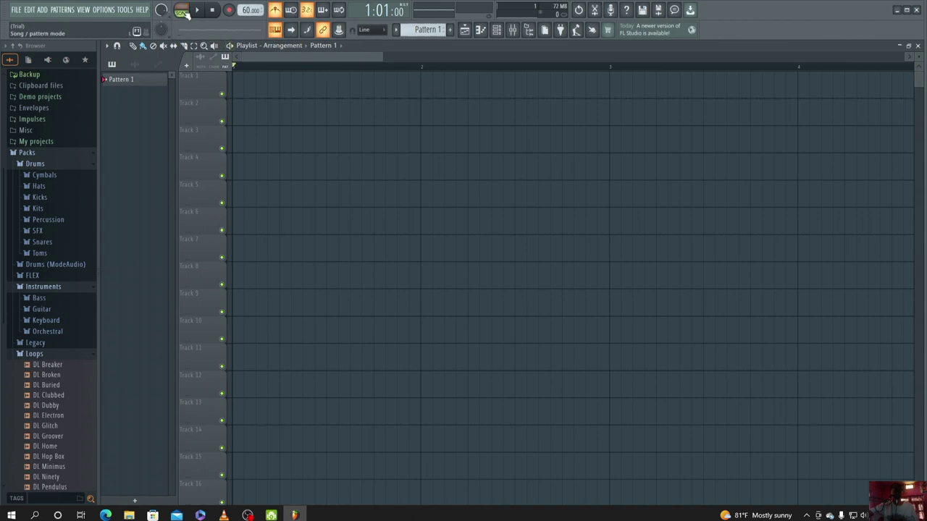
# Play and pause the empty song several times to hear the metronome at 60 BPM
pyautogui.click(197, 11)
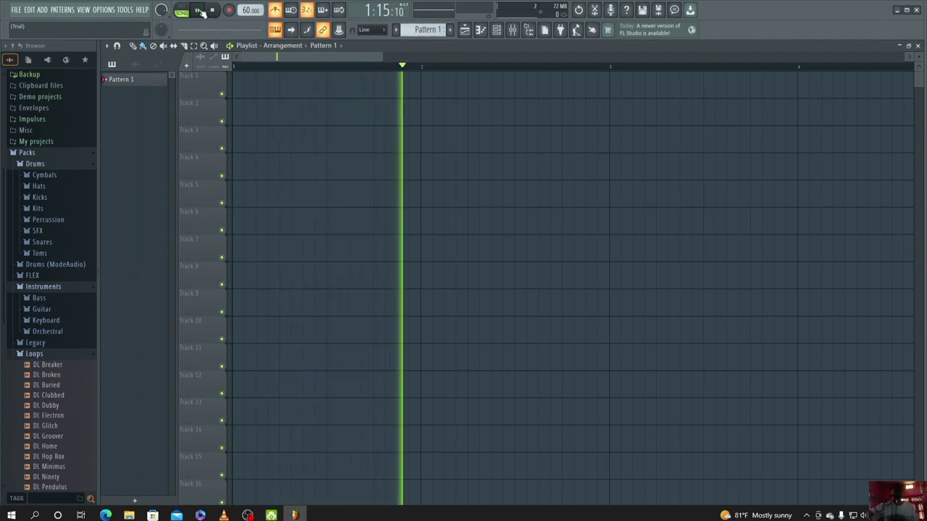
pyautogui.click(210, 11)
pyautogui.click(200, 11)
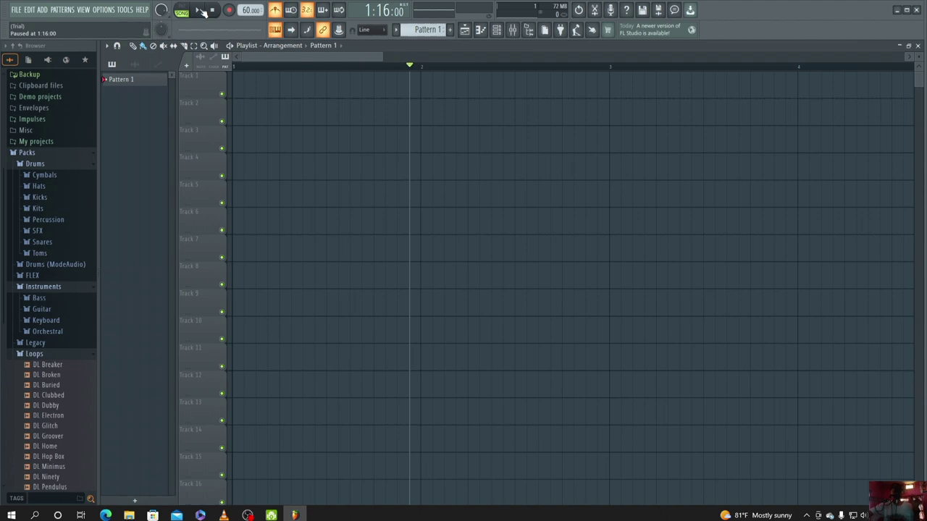
pyautogui.click(202, 10)
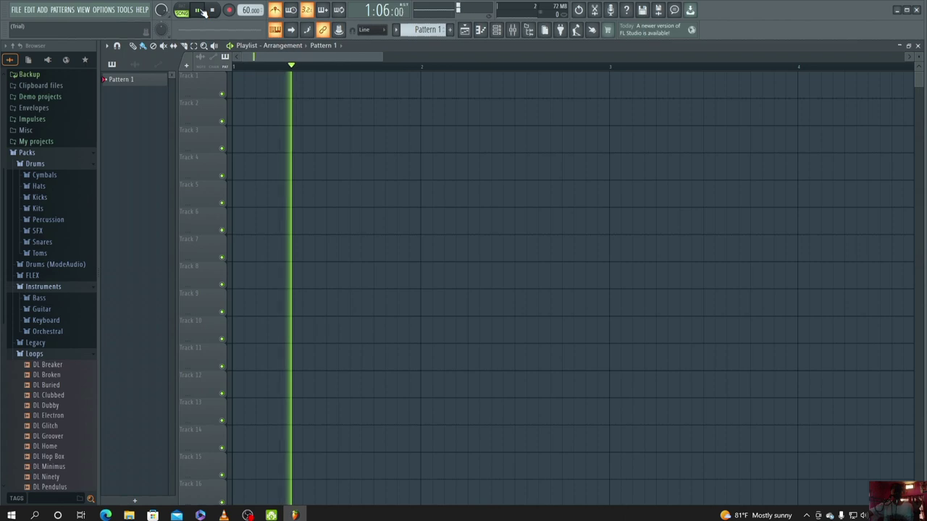
pyautogui.click(205, 11)
pyautogui.click(204, 11)
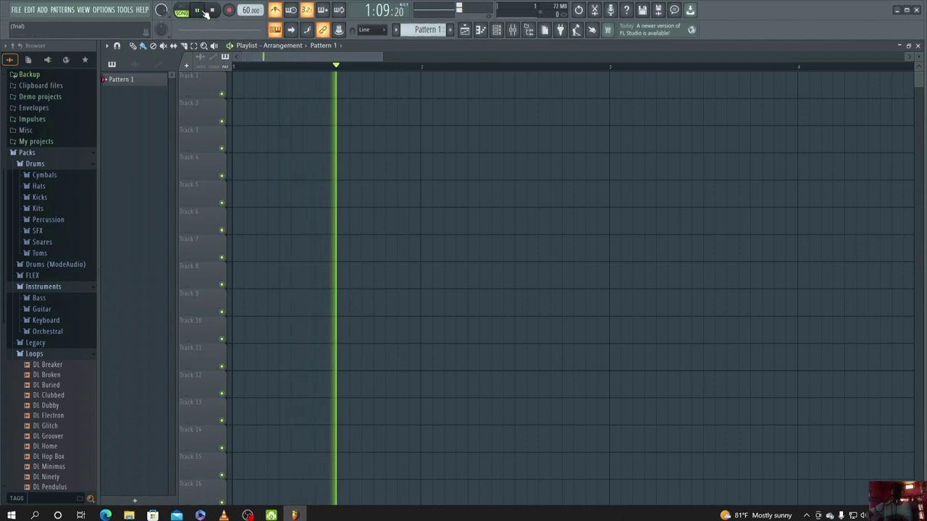
pyautogui.click(204, 11)
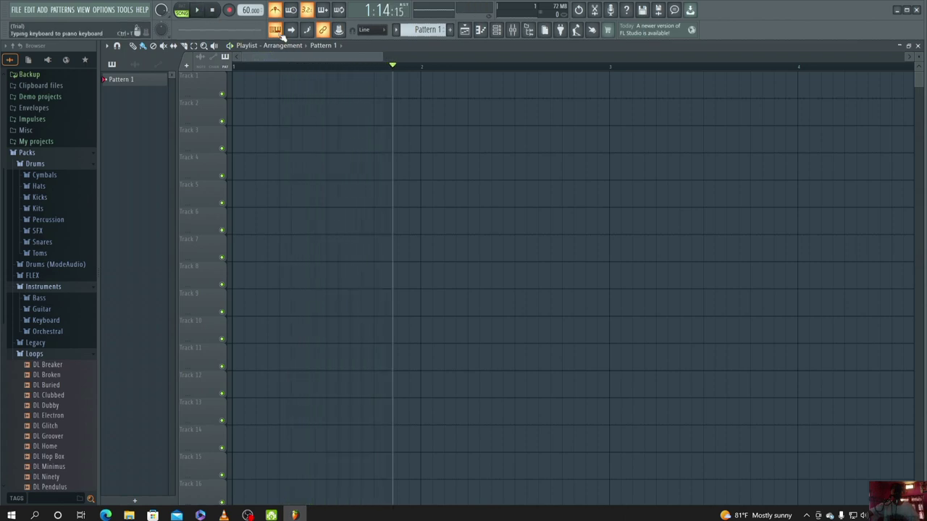
# Set the project tempo to 79 BPM and play the empty song to hear the metronome
pyautogui.scroll(2, 246, 11)
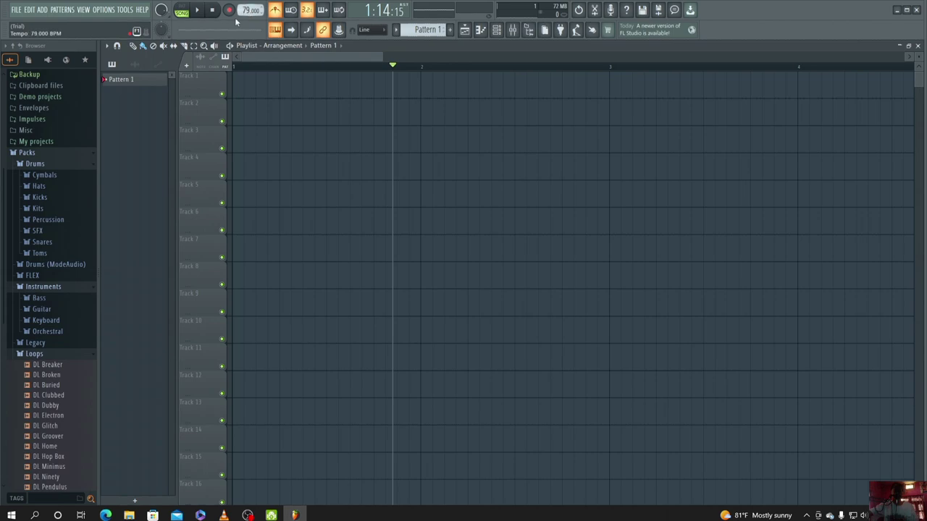
pyautogui.click(197, 10)
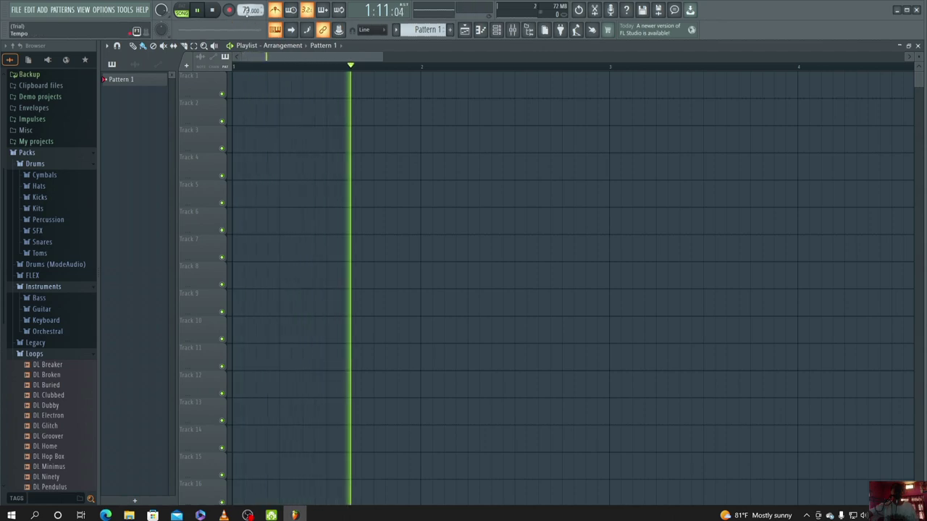
pyautogui.click(197, 10)
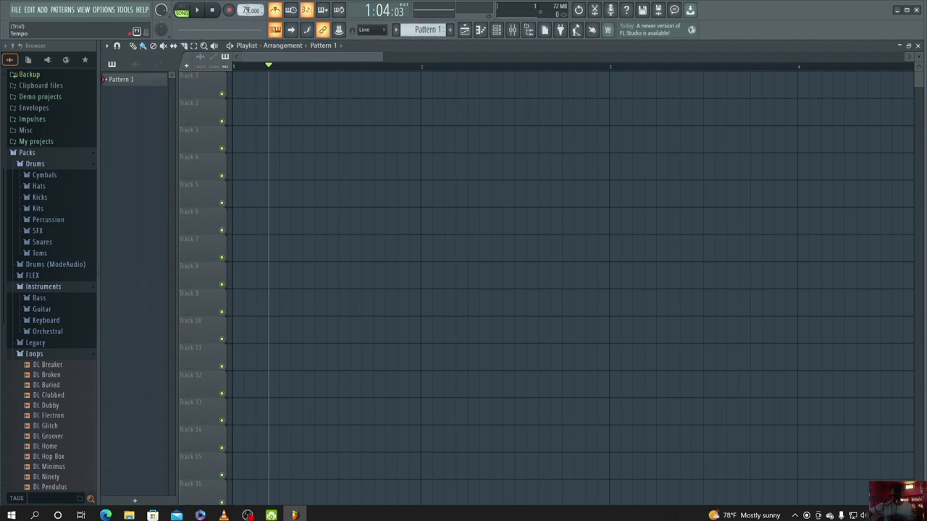
pyautogui.scroll(1, 246, 10)
# Open the Kicks sample folder inside the Drums pack of the browser
pyautogui.scroll(-5, 49, 297)
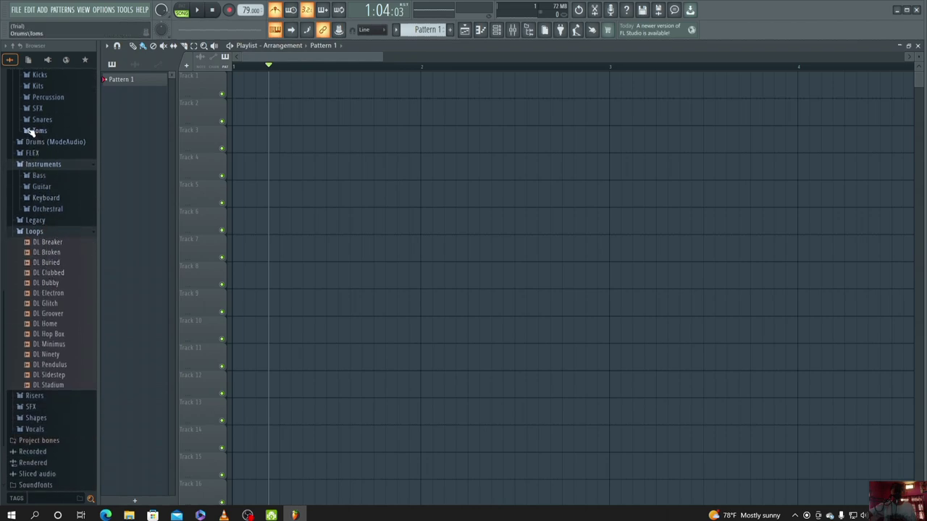
pyautogui.scroll(3, 30, 134)
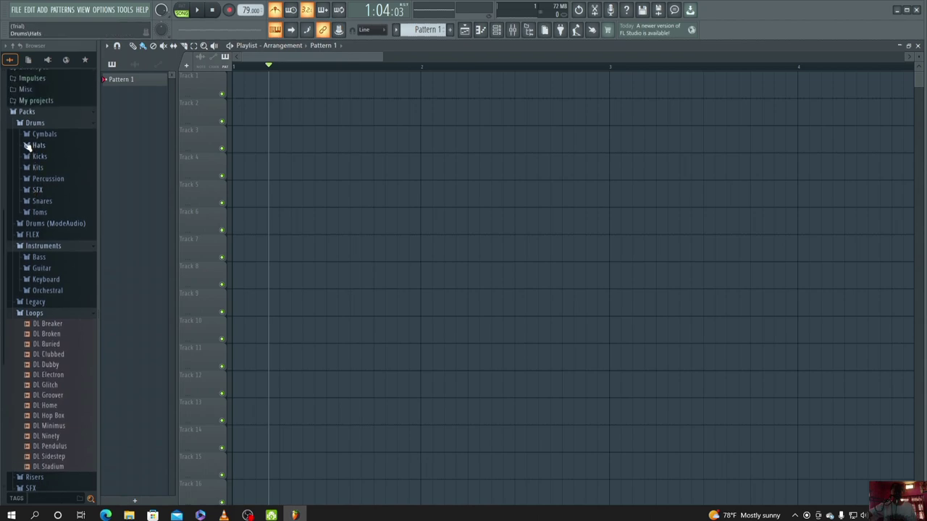
pyautogui.click(31, 167)
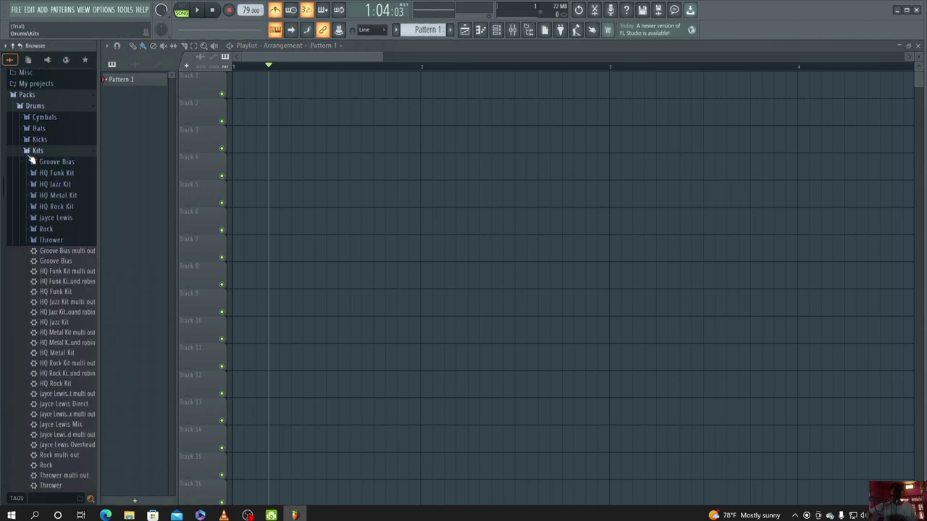
pyautogui.click(31, 150)
pyautogui.click(31, 140)
# Audition several kick samples and place FPC 1 Kick at the start of bar 1 on Track 1
pyautogui.click(38, 147)
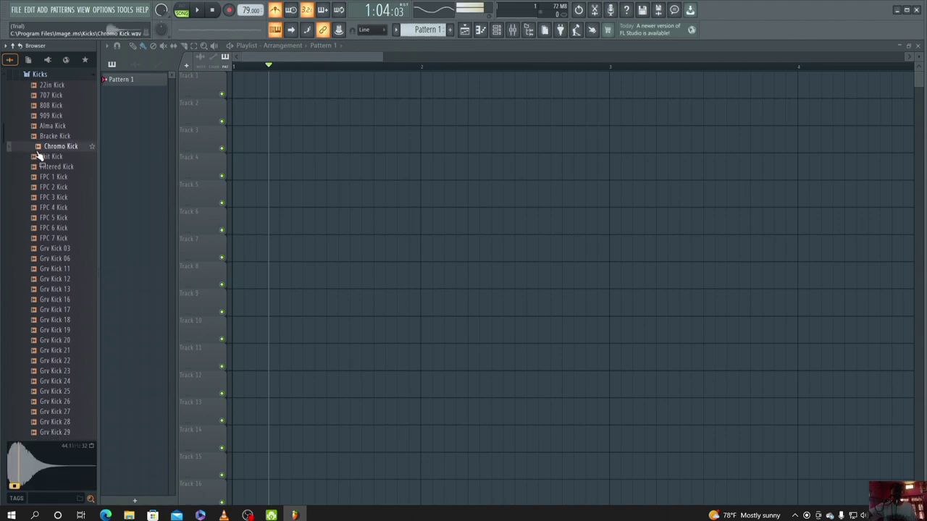
pyautogui.click(44, 136)
pyautogui.click(45, 126)
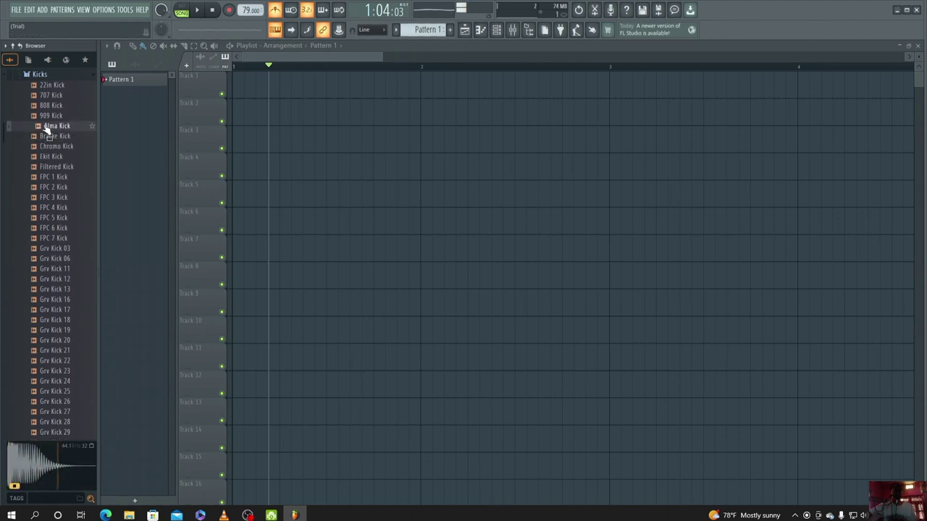
pyautogui.click(51, 168)
pyautogui.click(57, 179)
pyautogui.click(56, 169)
pyautogui.click(58, 180)
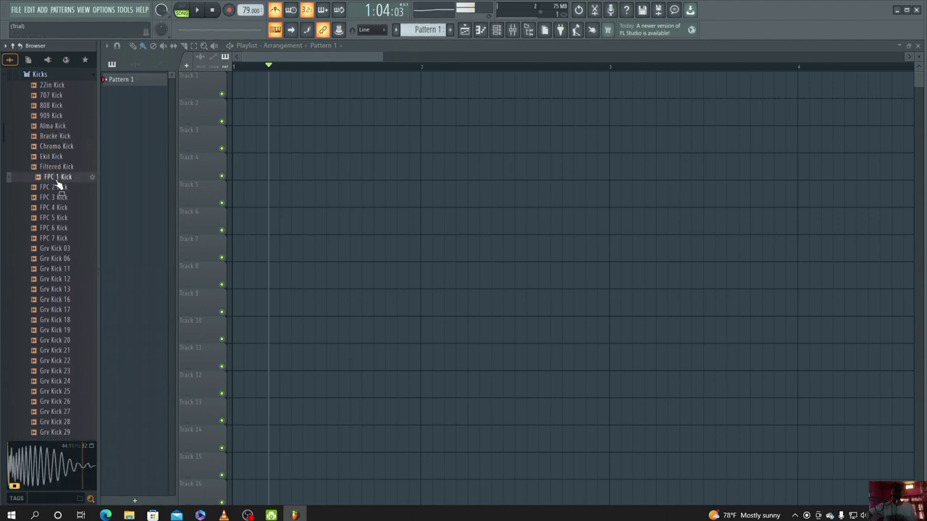
pyautogui.moveTo(58, 185); pyautogui.dragTo(235, 89)
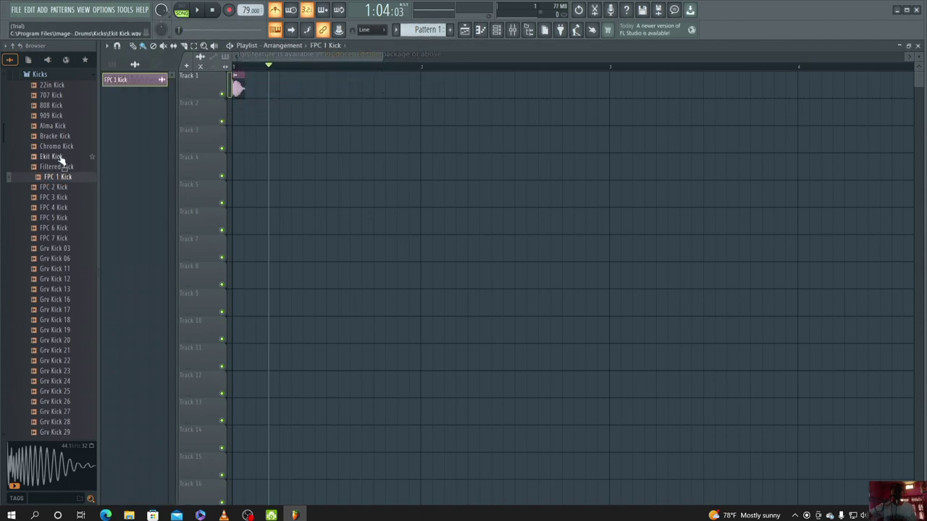
# Place the Ambass Snare sample from the Drums pack's Snares folder at step 9 of bar 1 on Track 2
pyautogui.scroll(4, 37, 178)
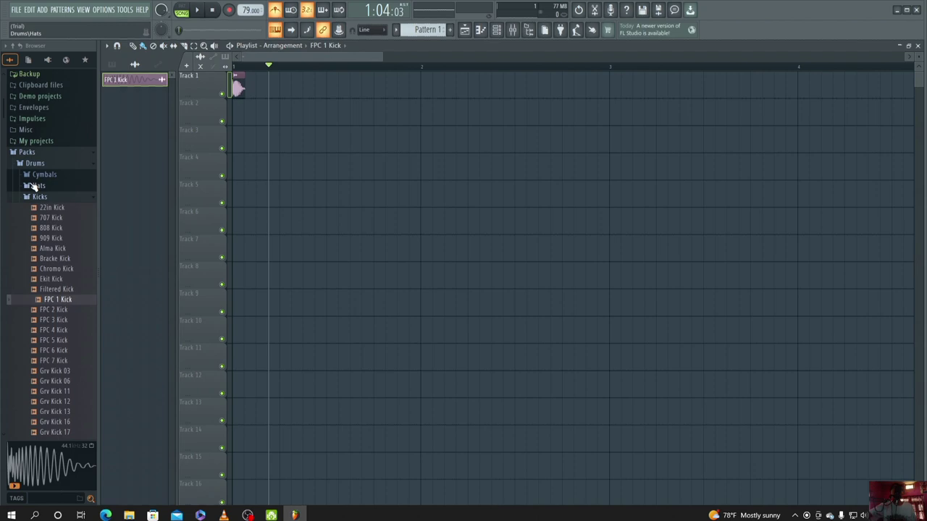
pyautogui.click(31, 198)
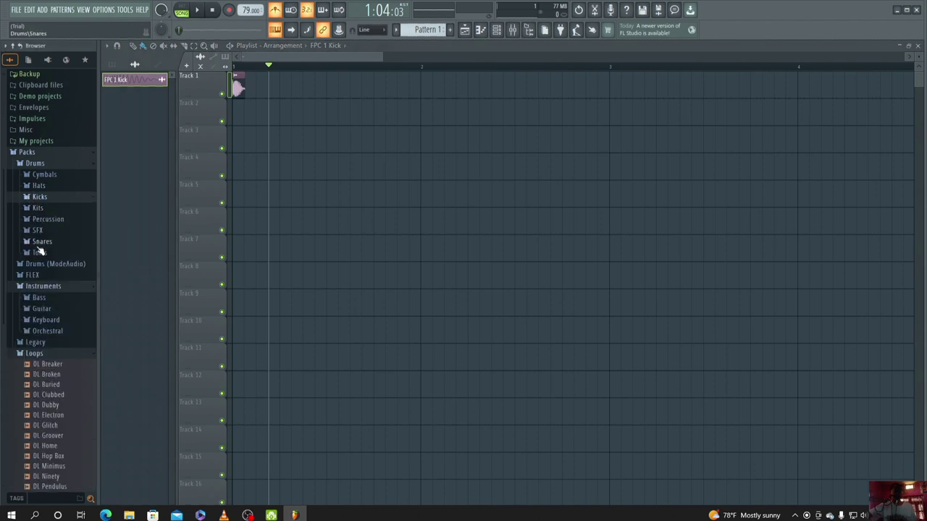
pyautogui.click(37, 242)
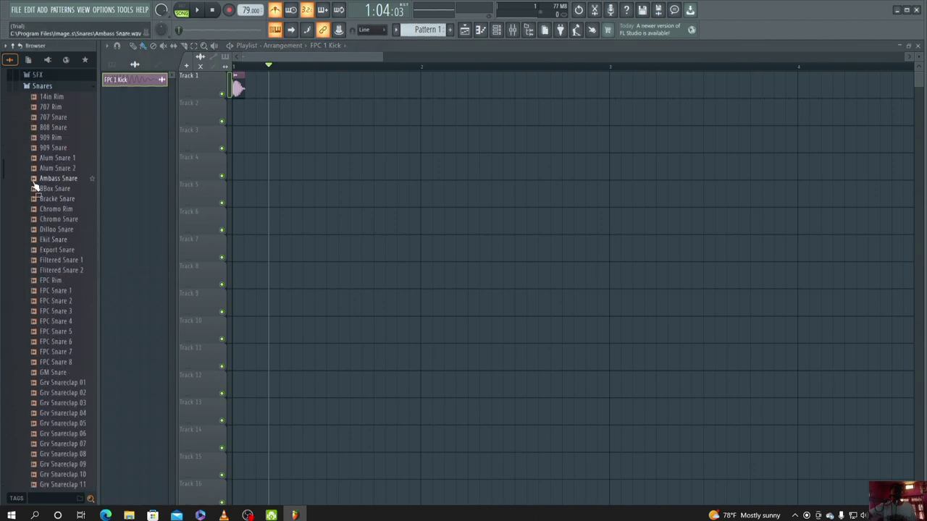
pyautogui.moveTo(33, 182); pyautogui.dragTo(323, 121)
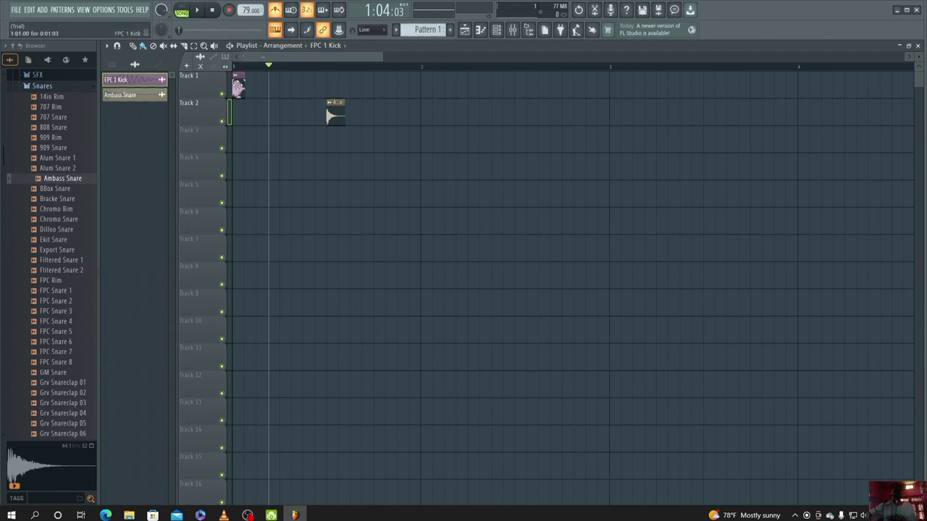
# Add FPC 1 Kick hits at steps 4 and 7 on Track 1, and arrange Ambass Snare hits at steps 5 and 13 on Track 2
pyautogui.click(275, 88)
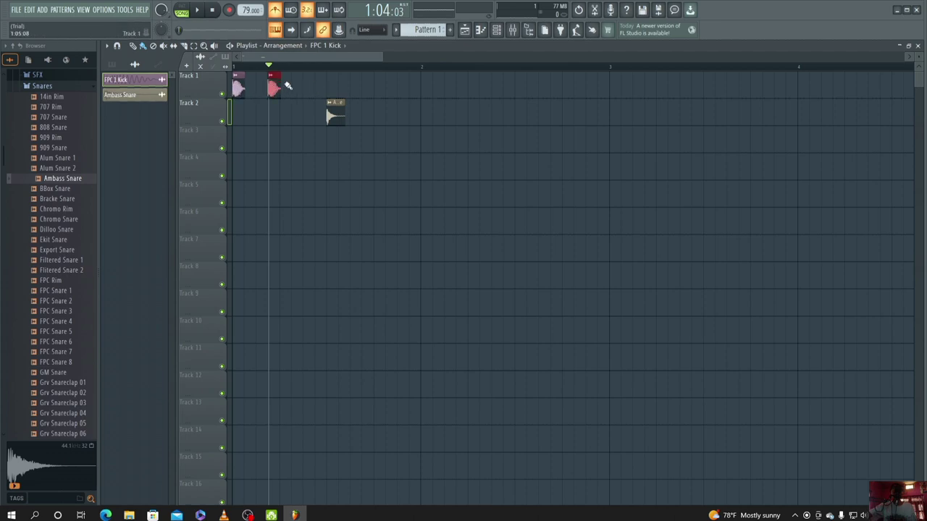
pyautogui.click(309, 88)
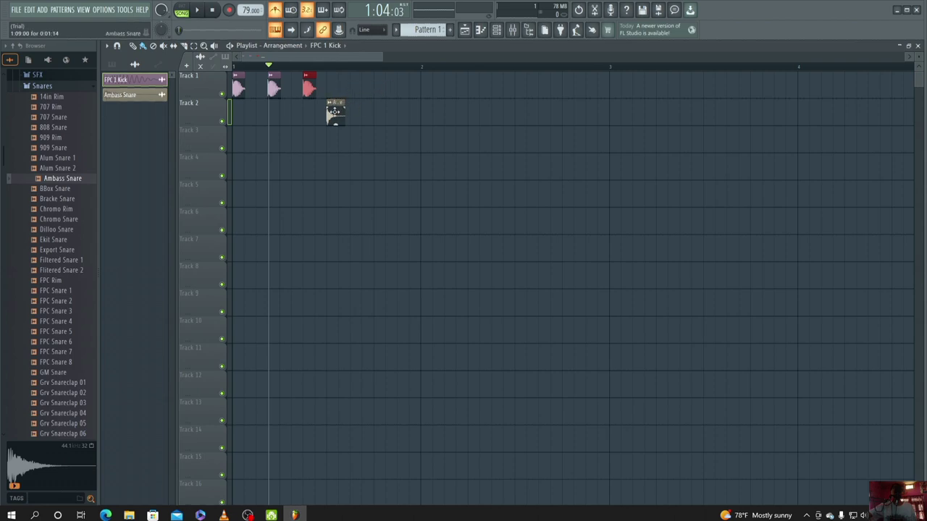
pyautogui.click(333, 113)
pyautogui.click(377, 111)
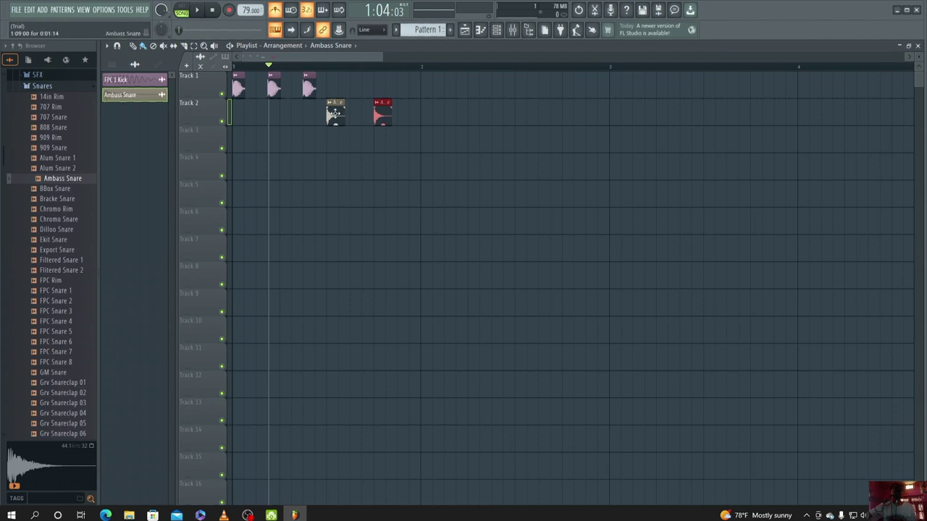
pyautogui.moveTo(336, 113); pyautogui.dragTo(290, 114)
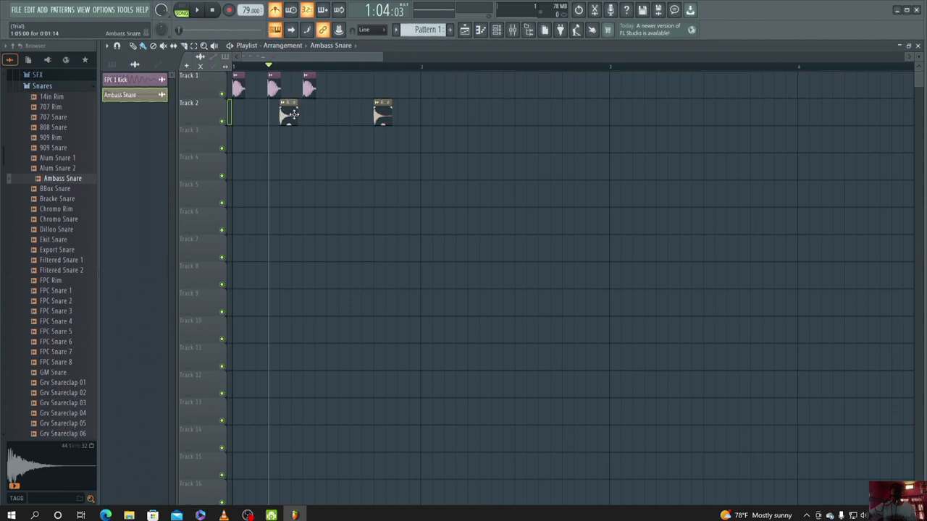
# Add two more FPC 1 Kick hits on Track 1 at steps 9 and 12 of bar 1
pyautogui.click(330, 88)
pyautogui.rightClick(331, 87)
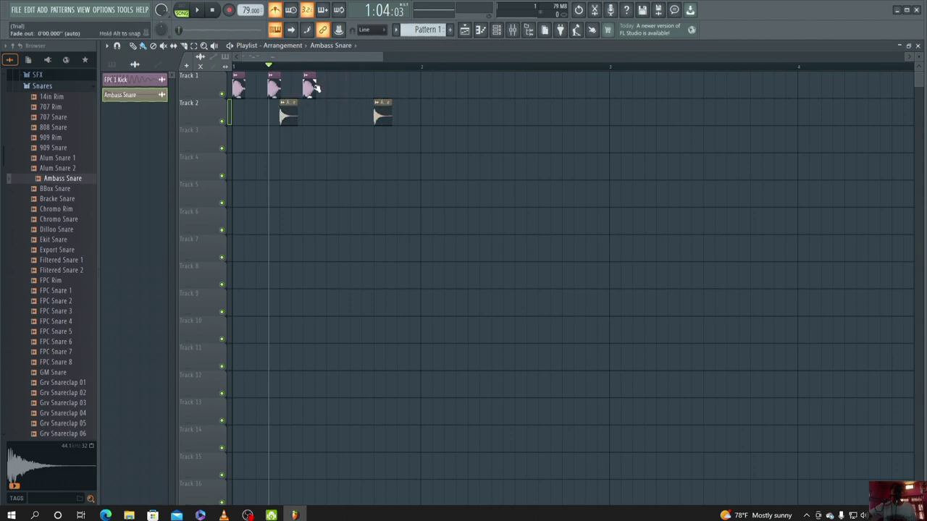
pyautogui.click(309, 88)
pyautogui.click(331, 88)
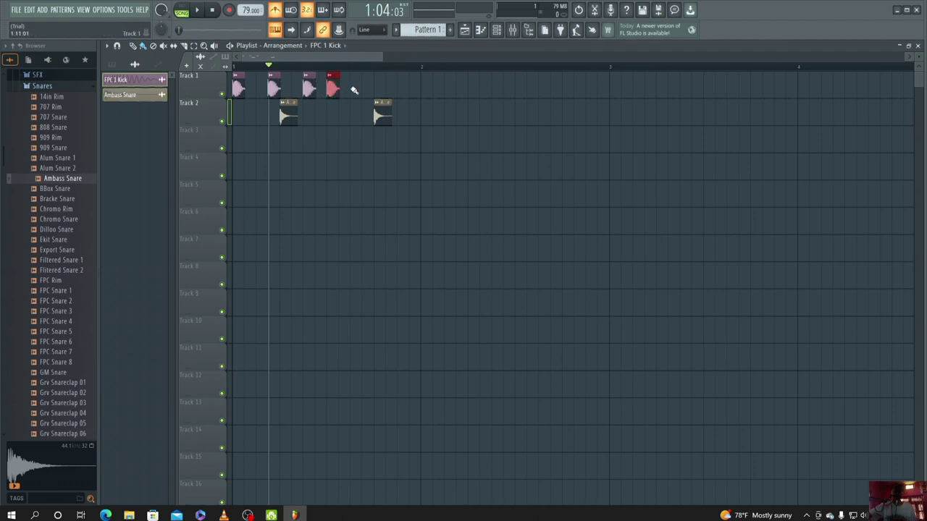
pyautogui.click(370, 87)
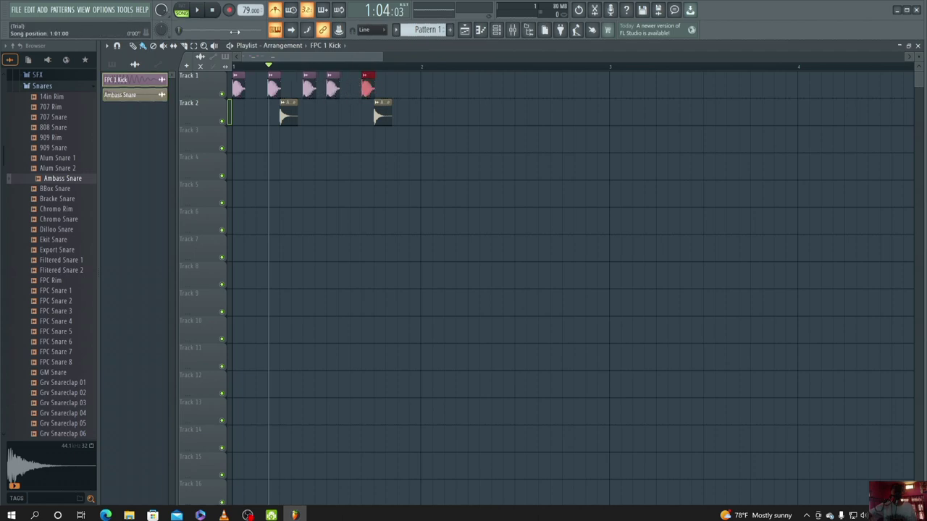
# Select bar 1 of the playlist as the loop region and play the drum beat
pyautogui.click(200, 10)
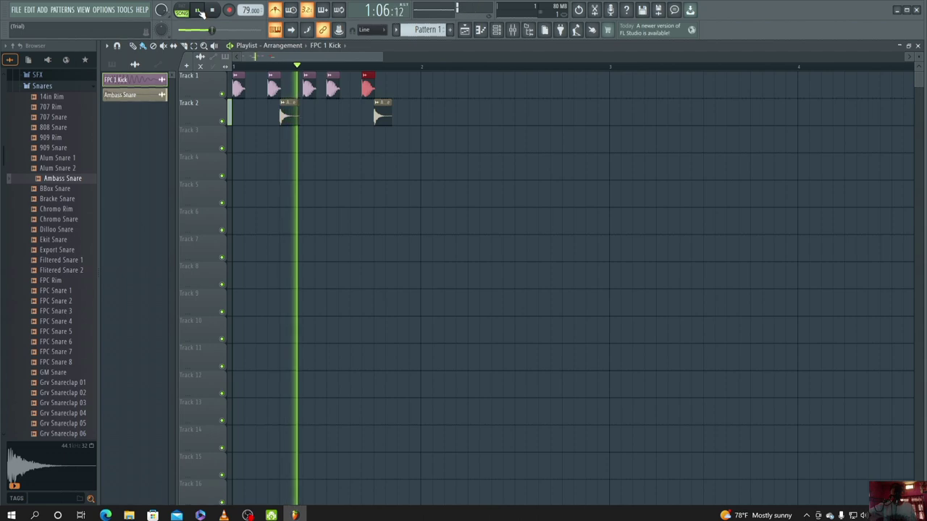
pyautogui.click(212, 10)
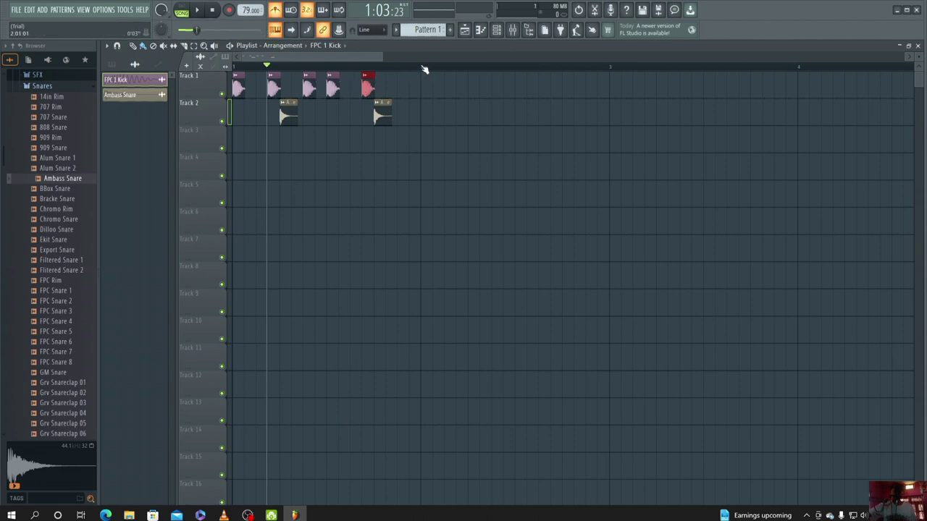
pyautogui.moveTo(420, 69); pyautogui.dragTo(222, 80)
pyautogui.click(196, 10)
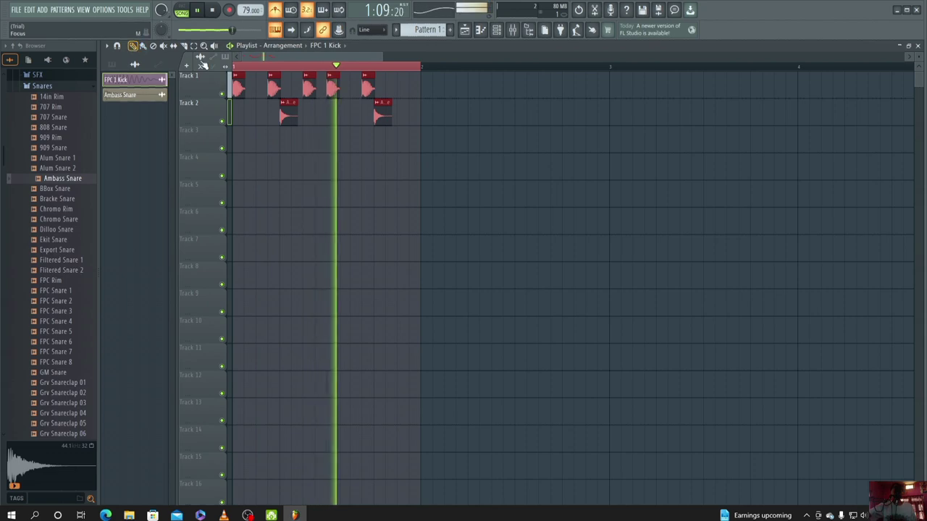
# Add another FPC 1 Kick hit at step 15 of bar 1 on Track 1 and listen to the looped beat
pyautogui.click(397, 86)
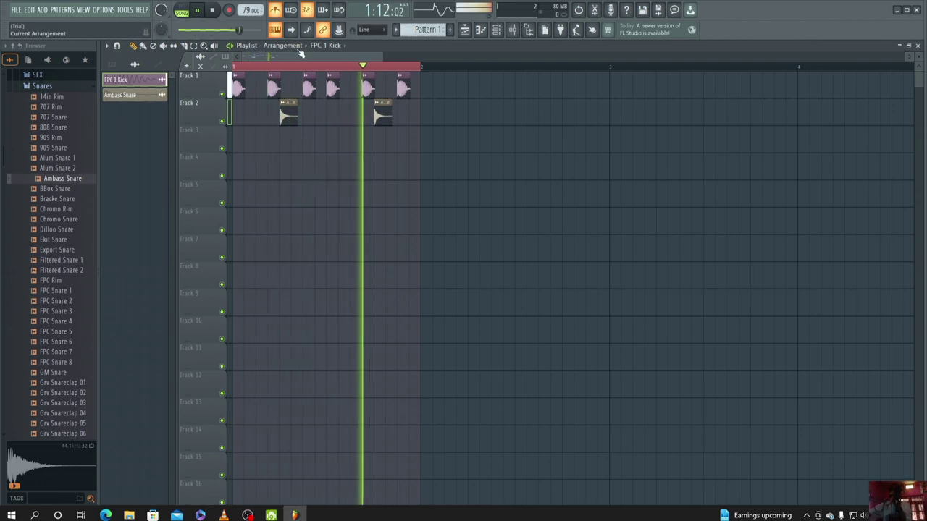
pyautogui.click(197, 10)
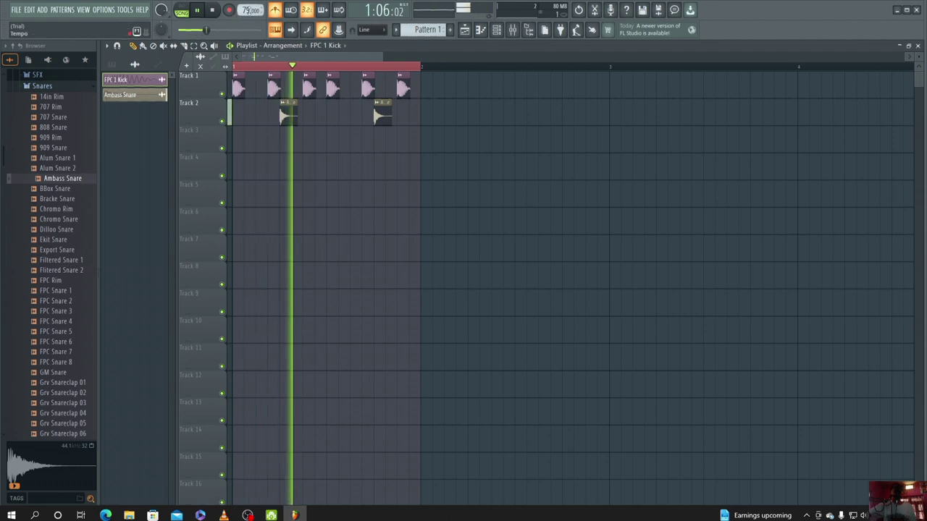
pyautogui.scroll(11, 247, 11)
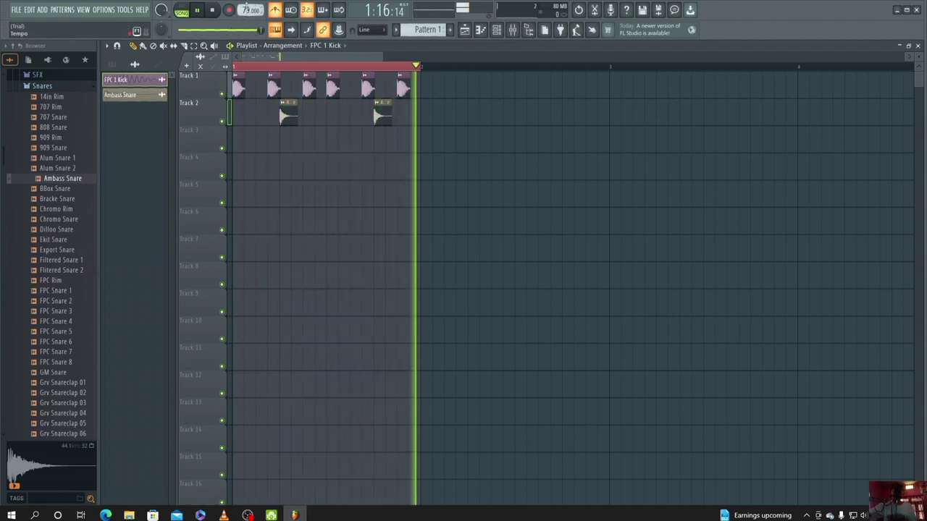
# Raise the tempo to 95 BPM and listen to the looped drum beat at that speed
pyautogui.scroll(9, 247, 10)
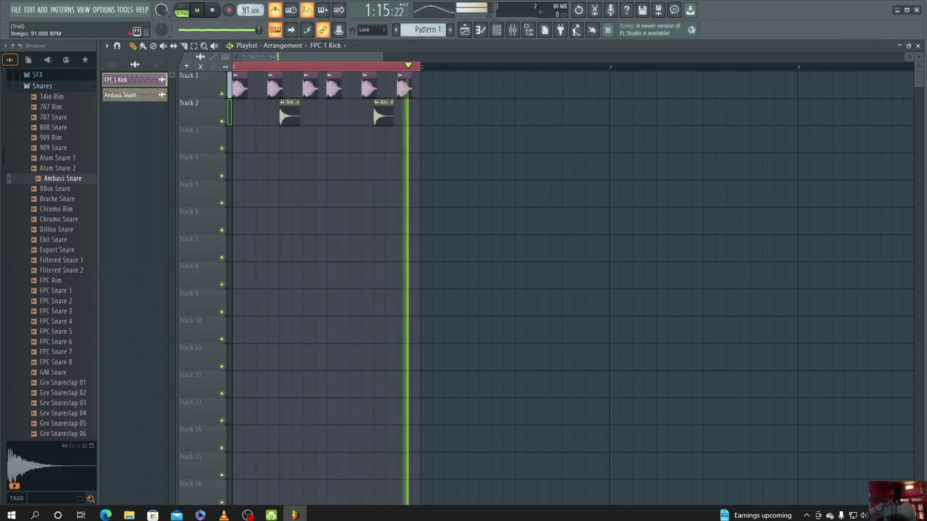
pyautogui.moveTo(245, 10); pyautogui.dragTo(244, 6)
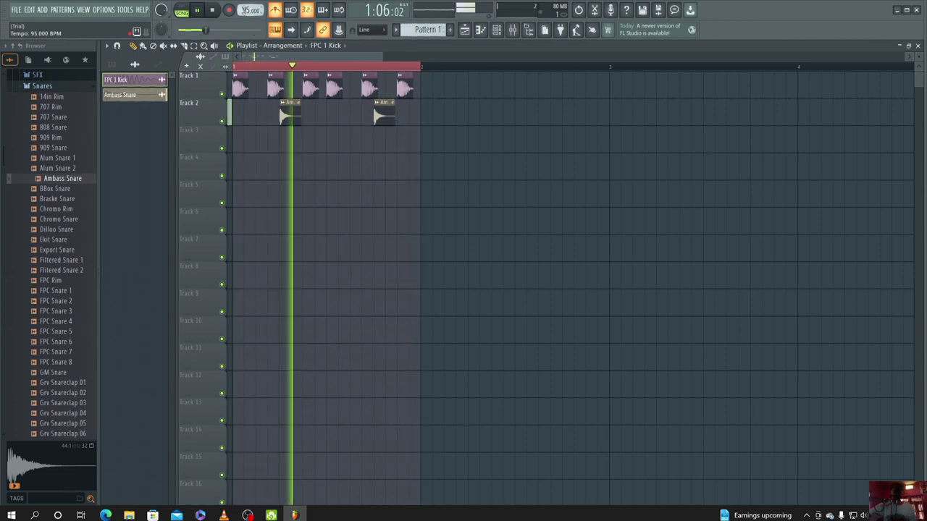
pyautogui.click(202, 12)
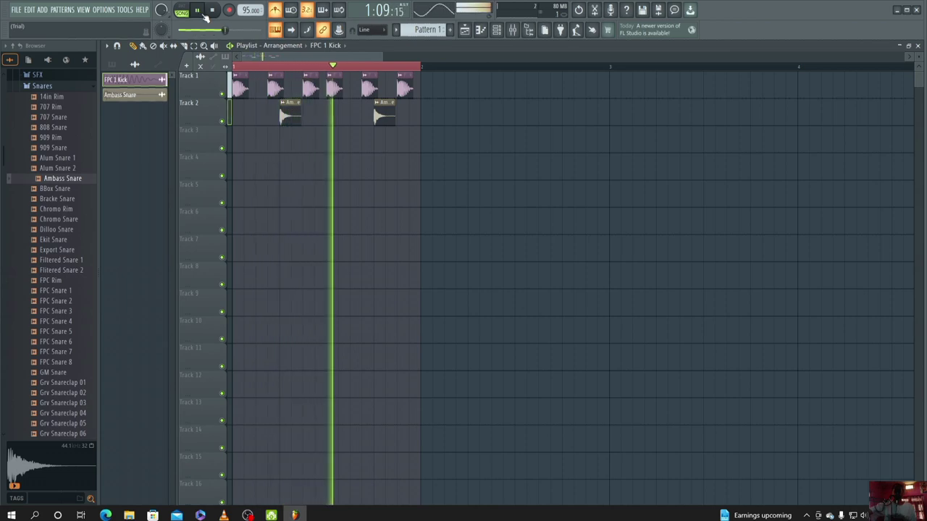
# Try the looped drum beat at slower tempos down to 55 BPM, set 65 BPM and stop playback
pyautogui.moveTo(241, 17)
pyautogui.mouseDown()
pyautogui.moveTo(242, 3)
pyautogui.moveTo(241, 13)
pyautogui.mouseUp()
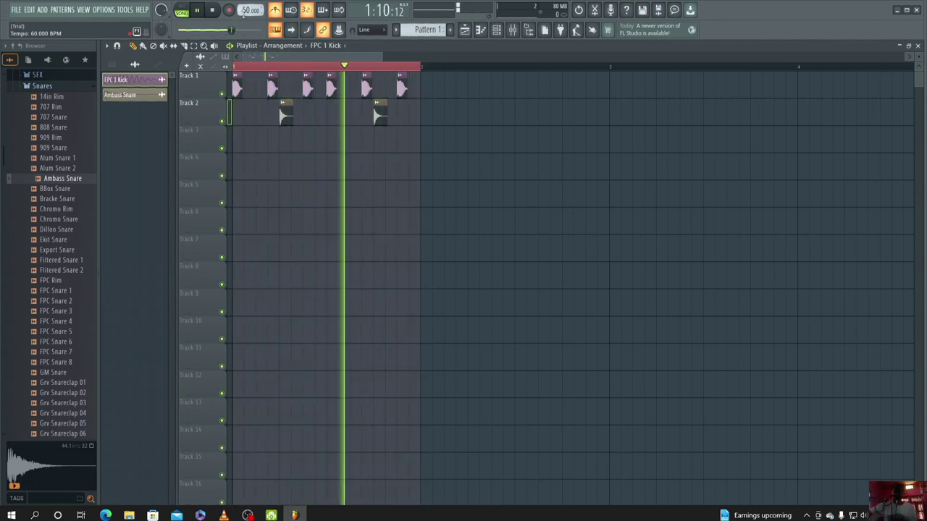
pyautogui.scroll(-10, 244, 11)
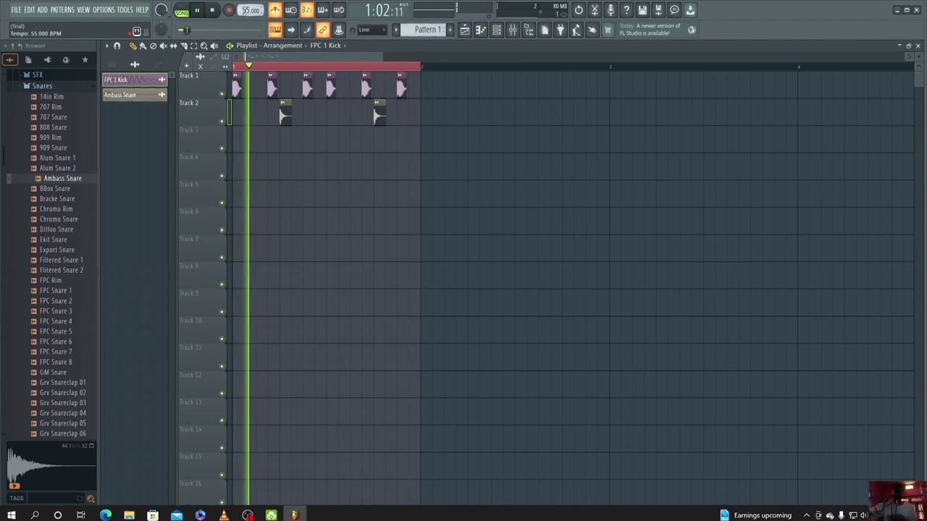
pyautogui.scroll(15, 244, 10)
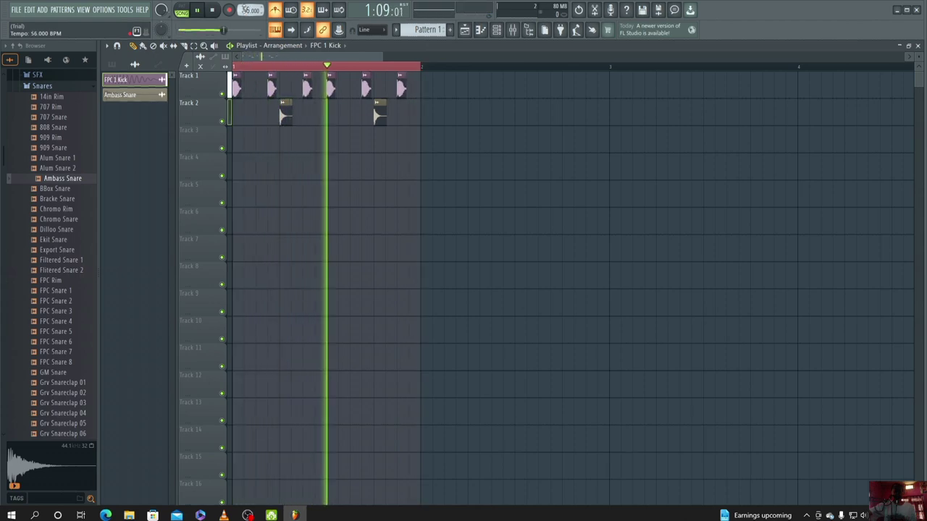
pyautogui.click(196, 12)
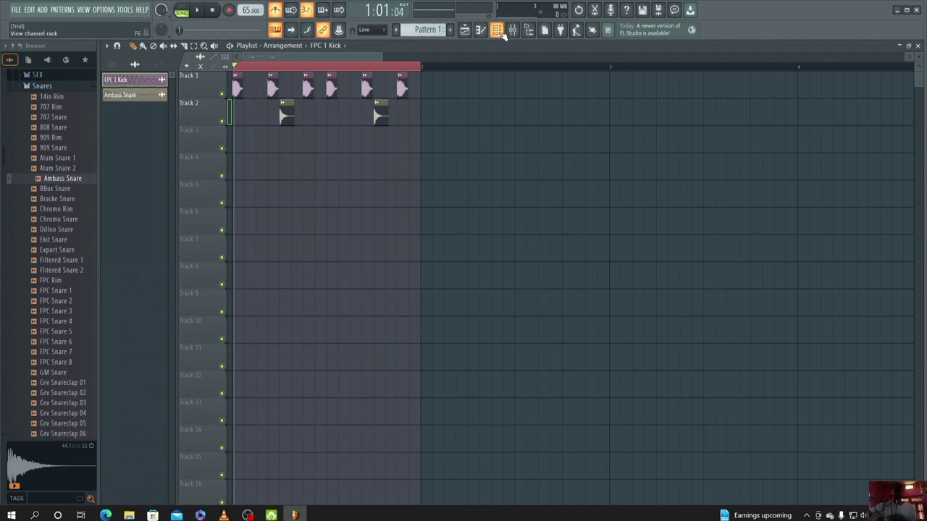
# Add an FL Keys instrument channel to the channel rack and close its plugin window
pyautogui.click(496, 31)
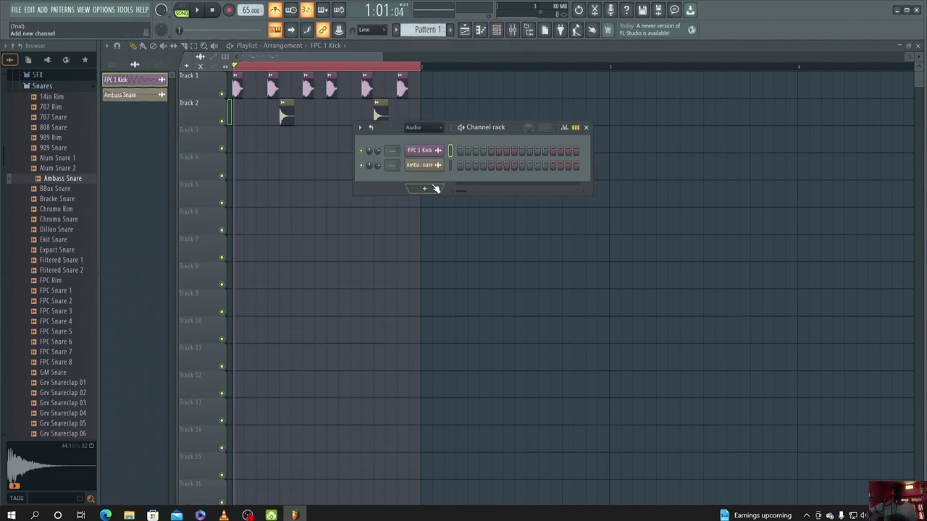
pyautogui.click(427, 189)
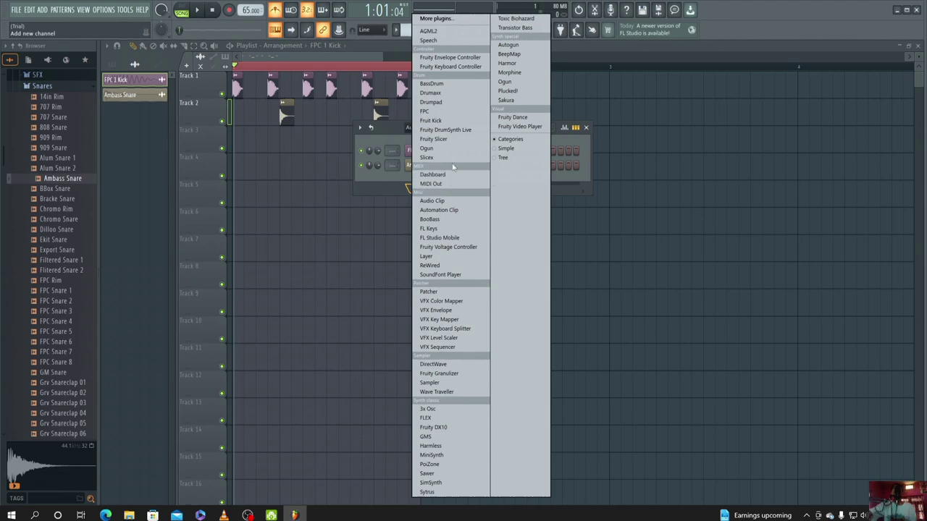
pyautogui.click(432, 229)
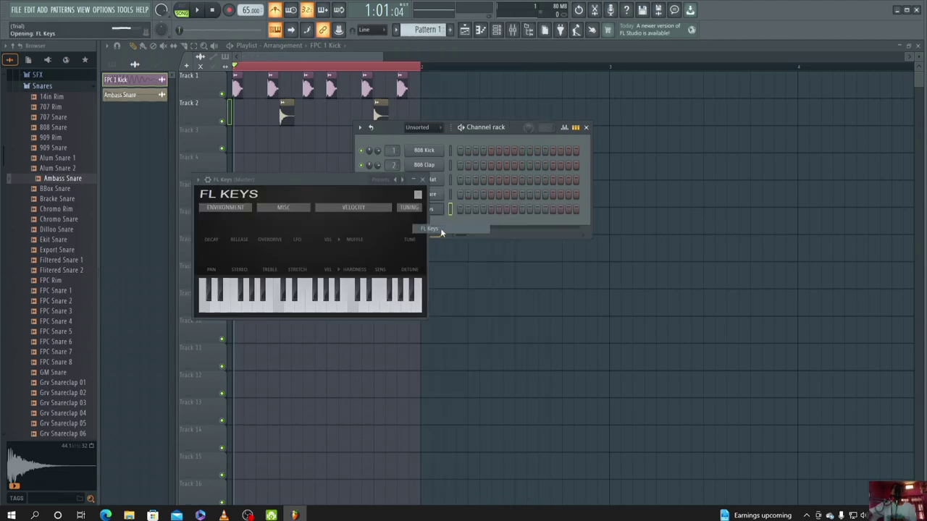
pyautogui.click(423, 180)
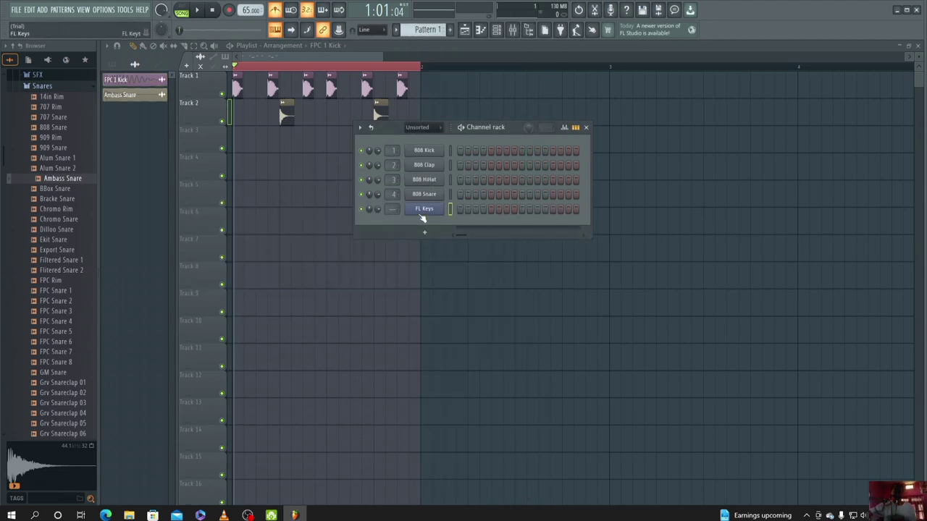
# Open FL Keys in the piano roll and draw bar-long chords: C#4, E4, G4 in bar 1 and F#4, A4, C#5 in bar 2
pyautogui.rightClick(418, 209)
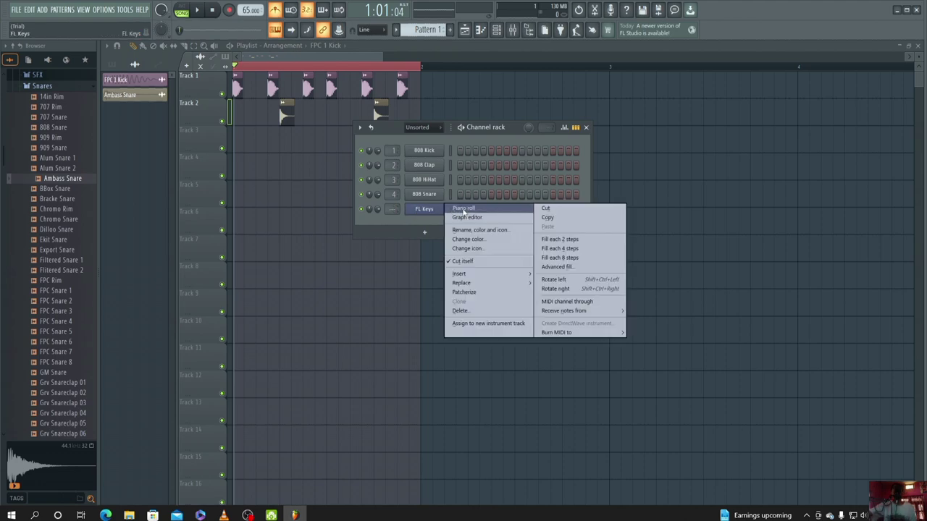
pyautogui.click(464, 209)
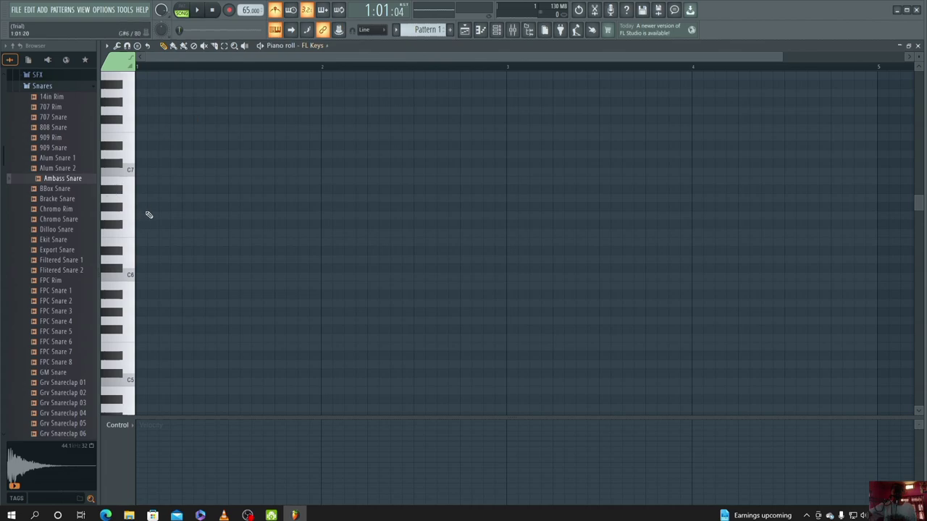
pyautogui.scroll(-3, 145, 216)
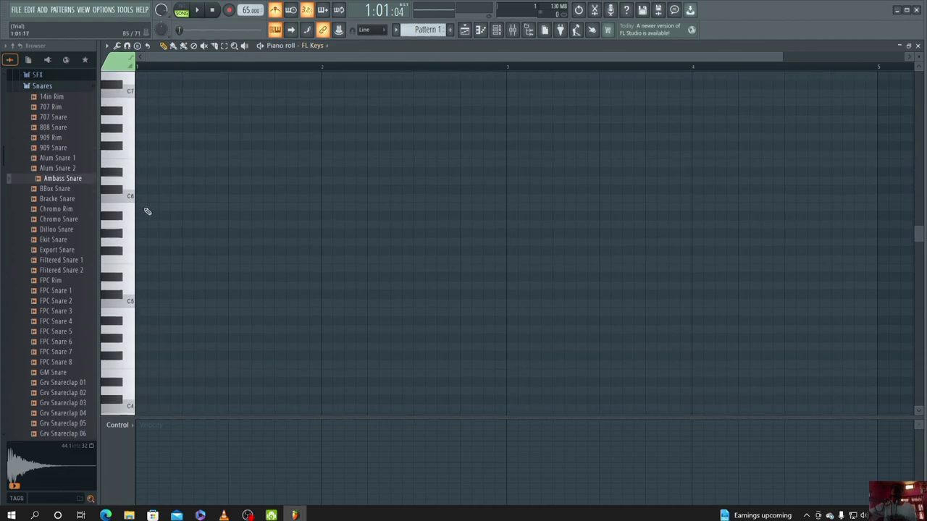
pyautogui.scroll(-2, 152, 260)
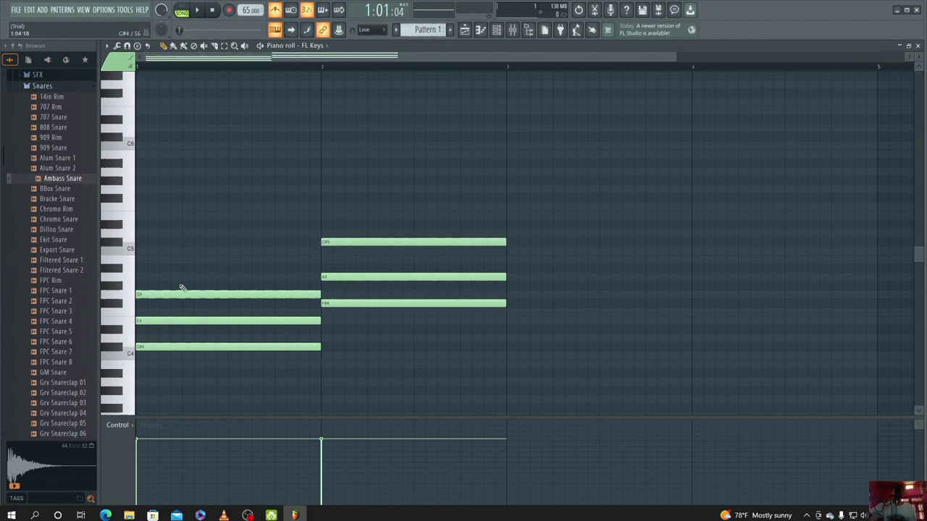
# Play the pattern at 85 BPM and add a two-step A5 note above the chords at step 3 of bar 1
pyautogui.scroll(3, 186, 276)
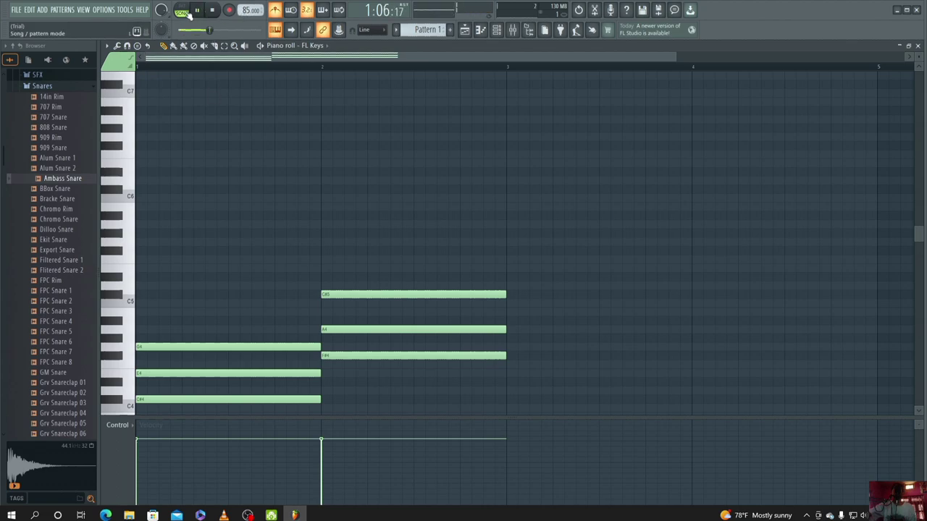
pyautogui.click(162, 224)
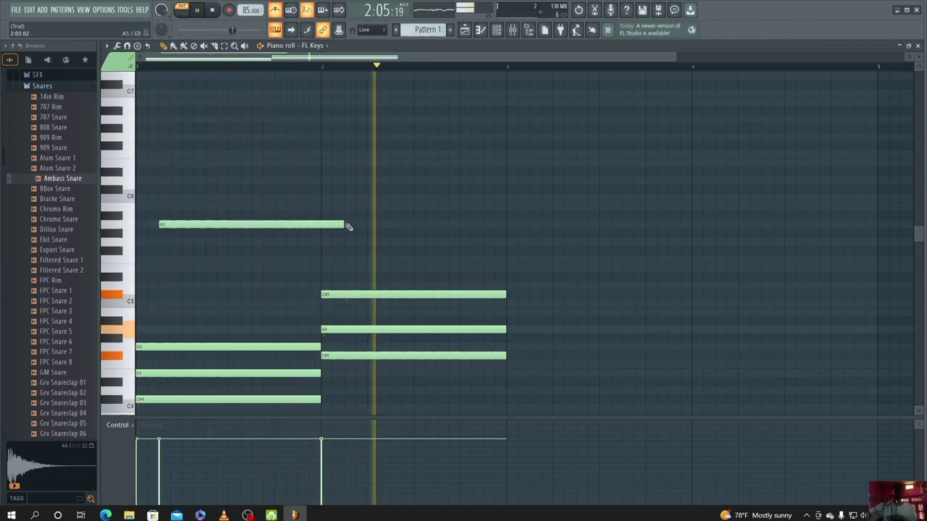
pyautogui.click(345, 224)
pyautogui.rightClick(346, 224)
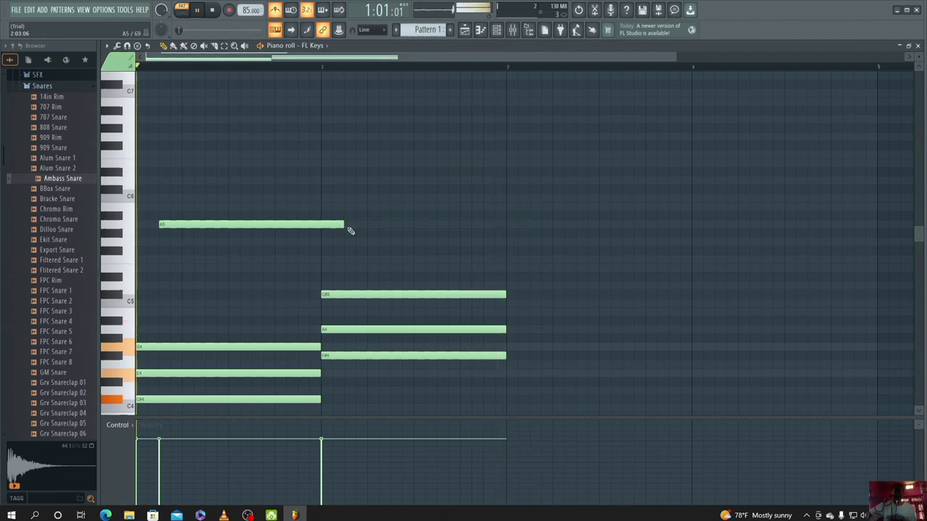
pyautogui.moveTo(345, 224); pyautogui.dragTo(176, 240)
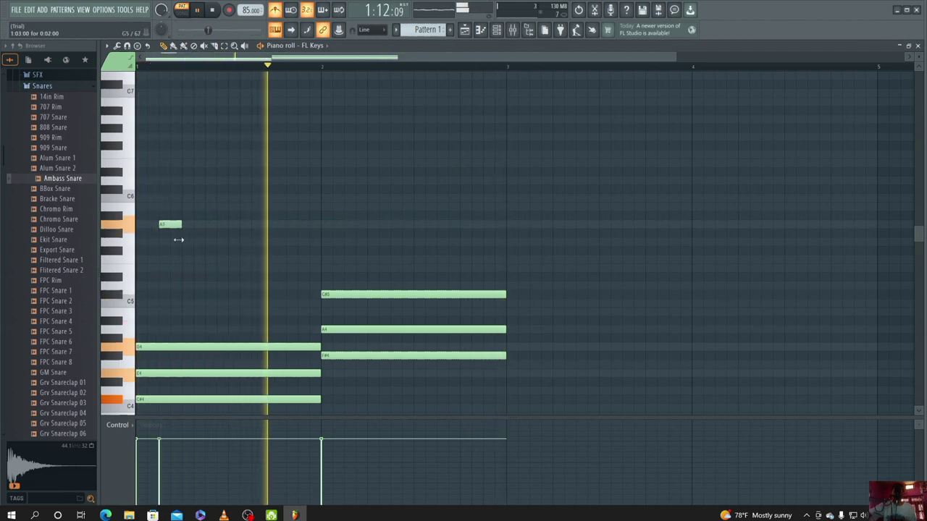
# Continue the bar 1 melody with two-step notes C6, A5, G5, F5 and B5 at steps 5, 8, 10, 11 and 15
pyautogui.click(186, 197)
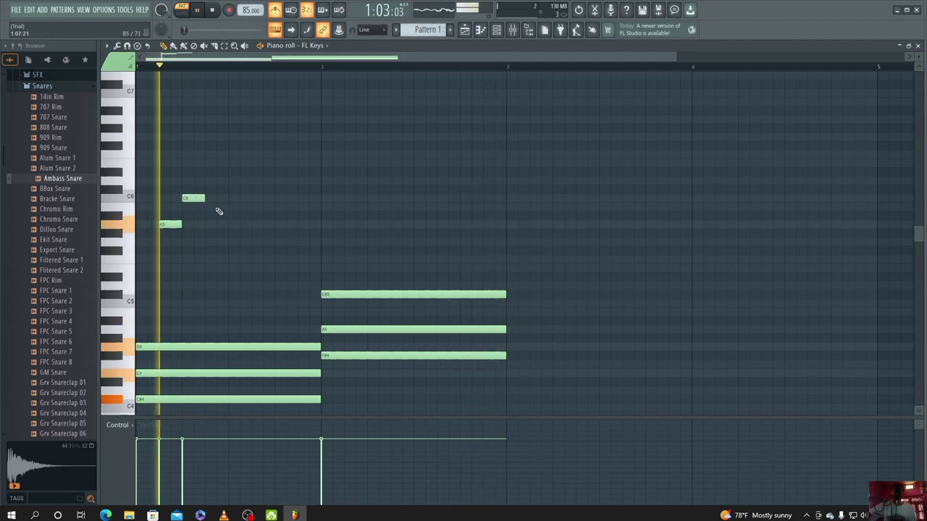
pyautogui.click(220, 225)
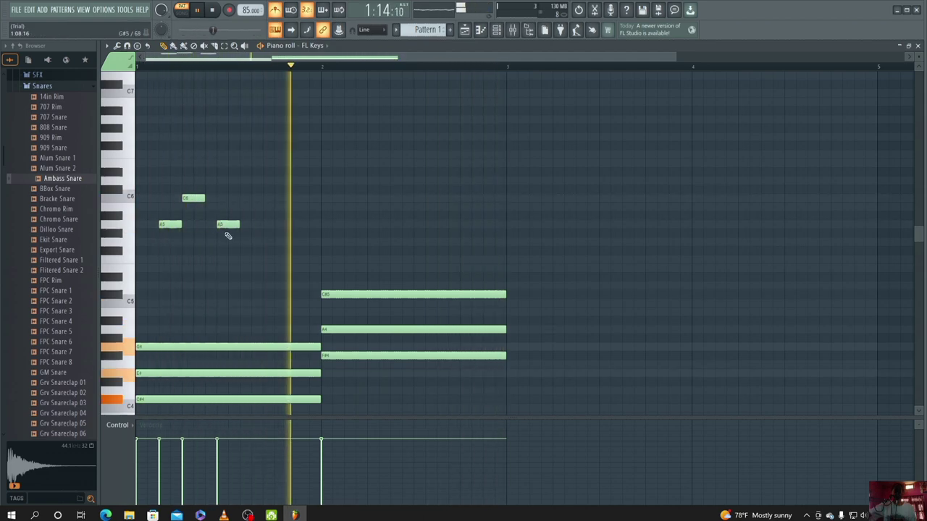
pyautogui.click(241, 241)
pyautogui.click(254, 259)
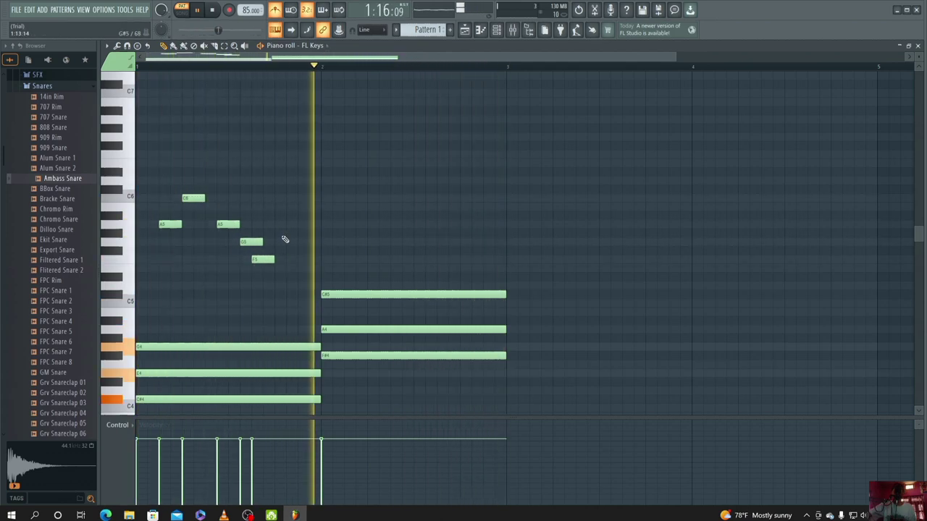
pyautogui.click(300, 207)
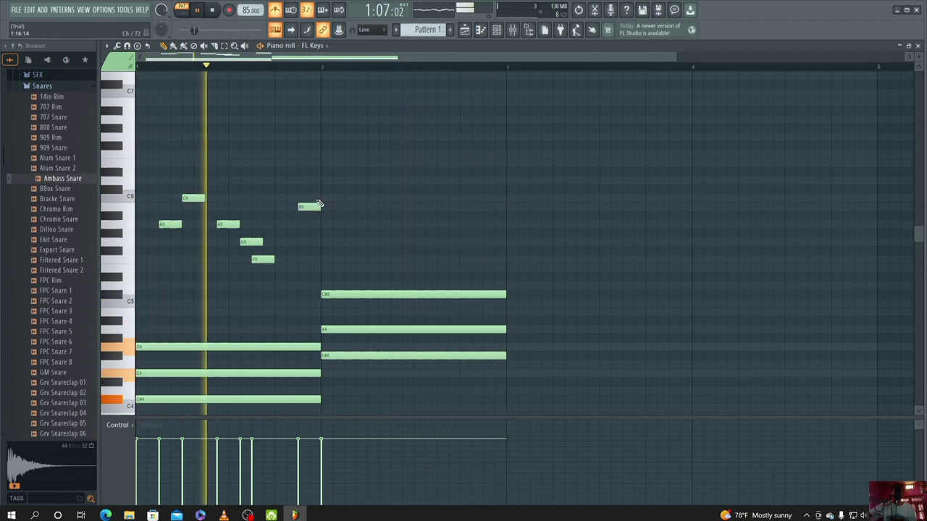
# Add bar 2 melody notes C6, G5, F5, E5, G5, A5, B5, C6 at steps 1, 3, 5, 7, 9, 11, 12 and 14
pyautogui.click(323, 199)
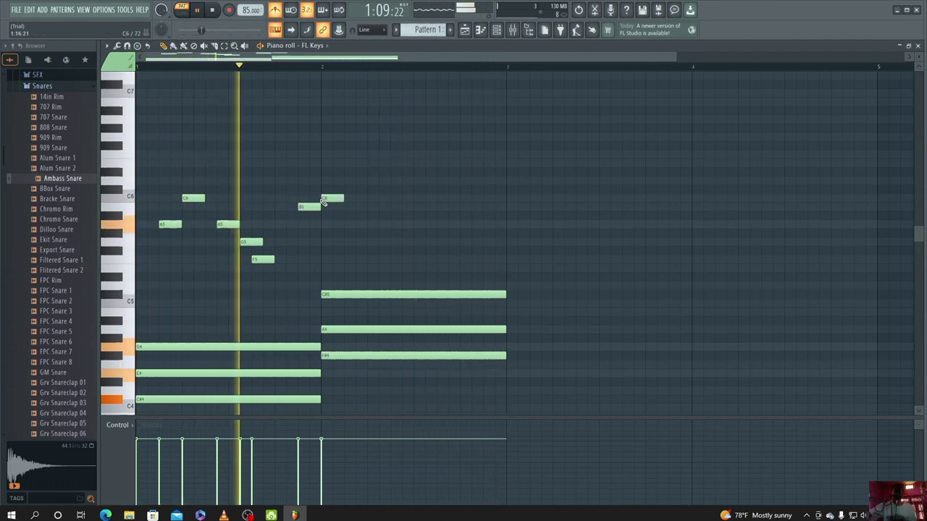
pyautogui.click(351, 240)
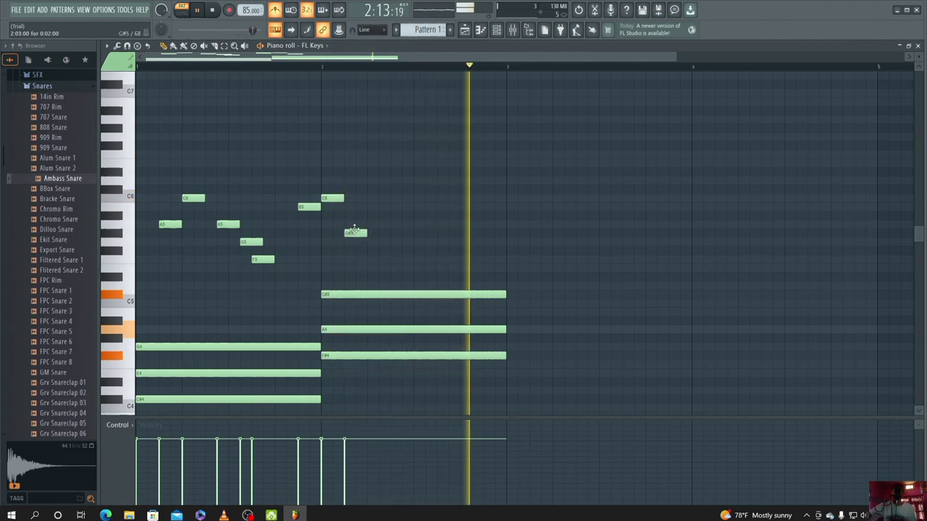
pyautogui.click(371, 260)
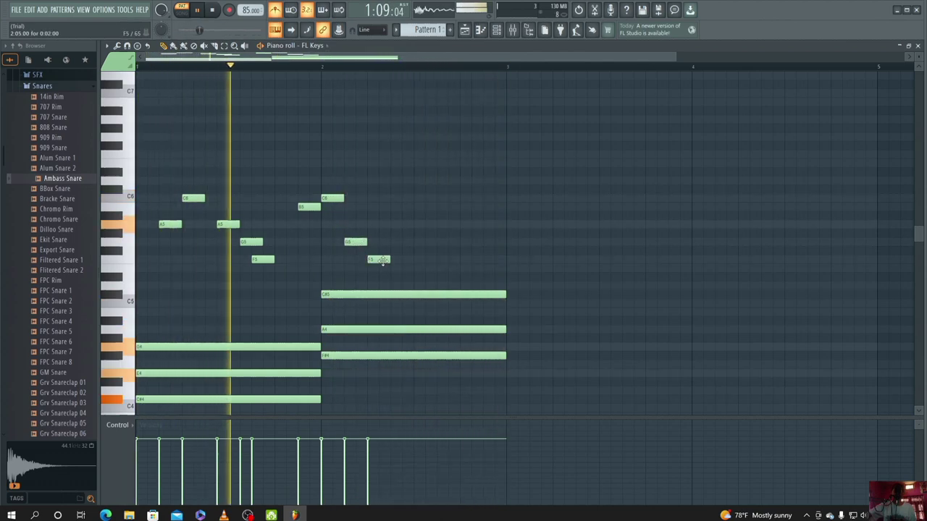
pyautogui.click(392, 269)
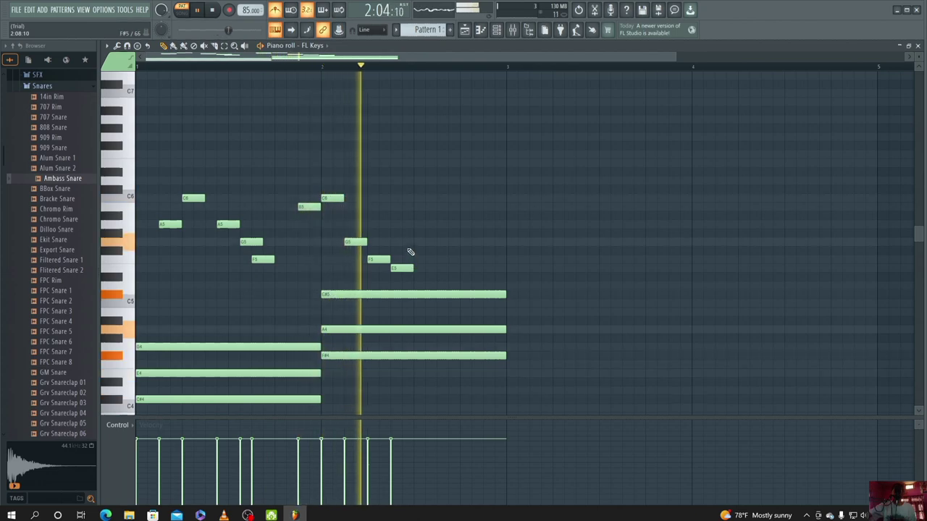
pyautogui.click(416, 242)
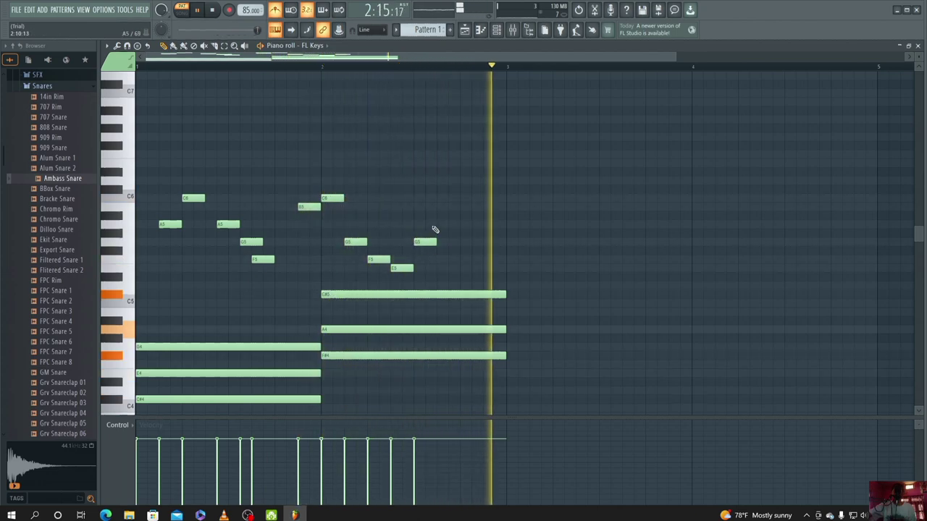
pyautogui.click(440, 224)
pyautogui.click(451, 207)
pyautogui.click(474, 199)
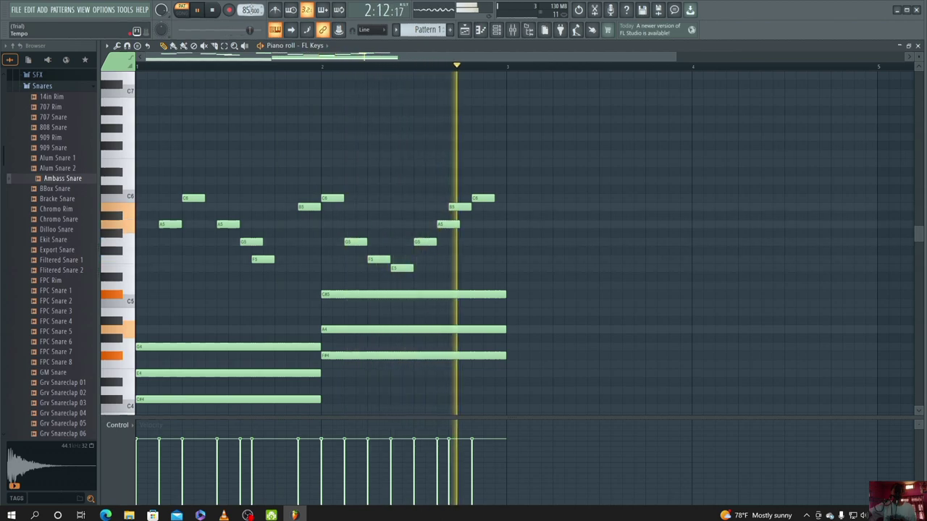
# Raise the tempo gradually to 143 BPM while the FL Keys pattern plays
pyautogui.moveTo(247, 10); pyautogui.dragTo(246, 2)
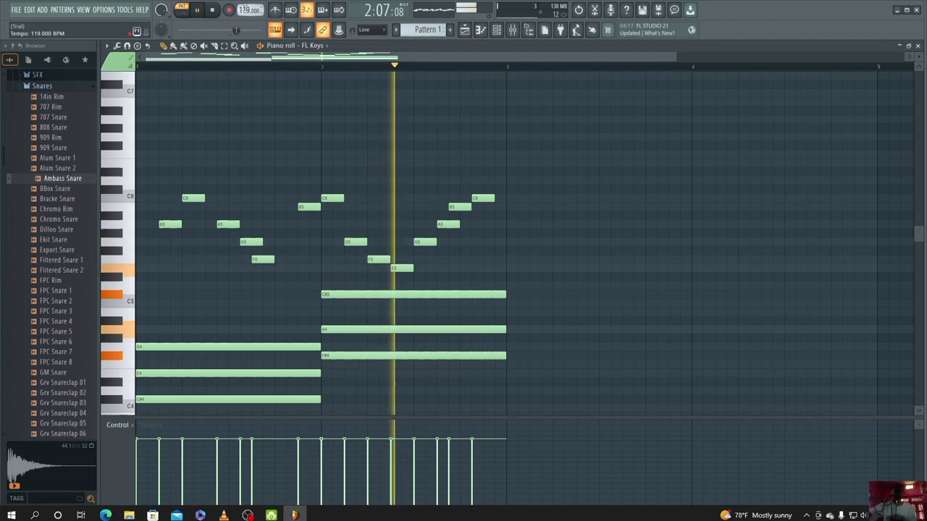
pyautogui.scroll(5, 246, 9)
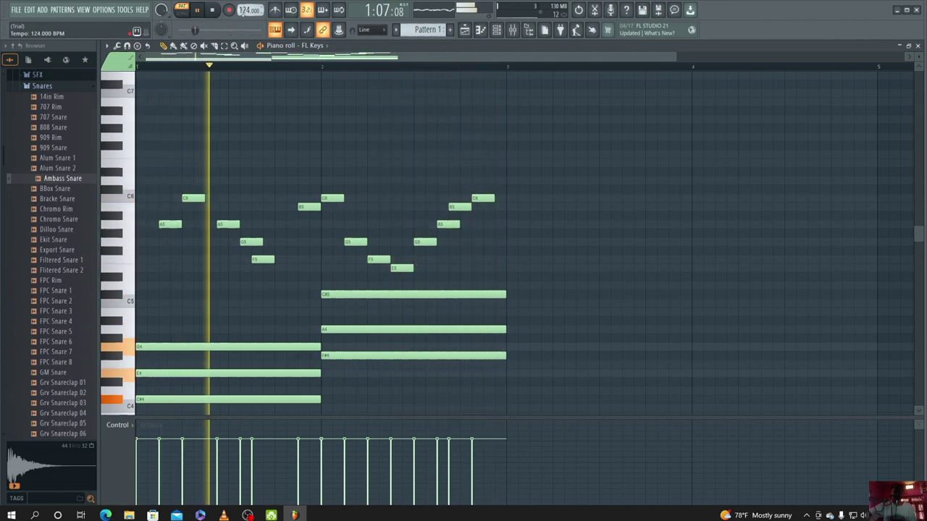
pyautogui.scroll(9, 245, 10)
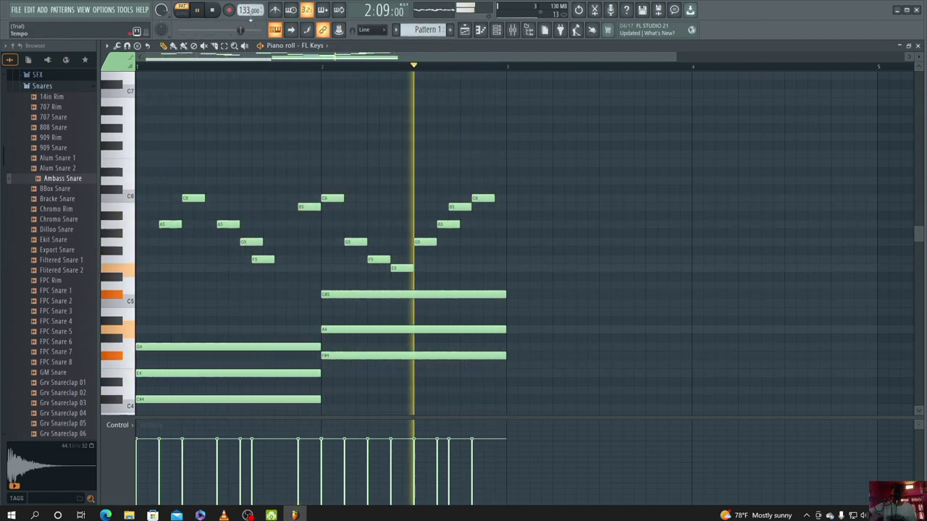
pyautogui.scroll(4, 247, 10)
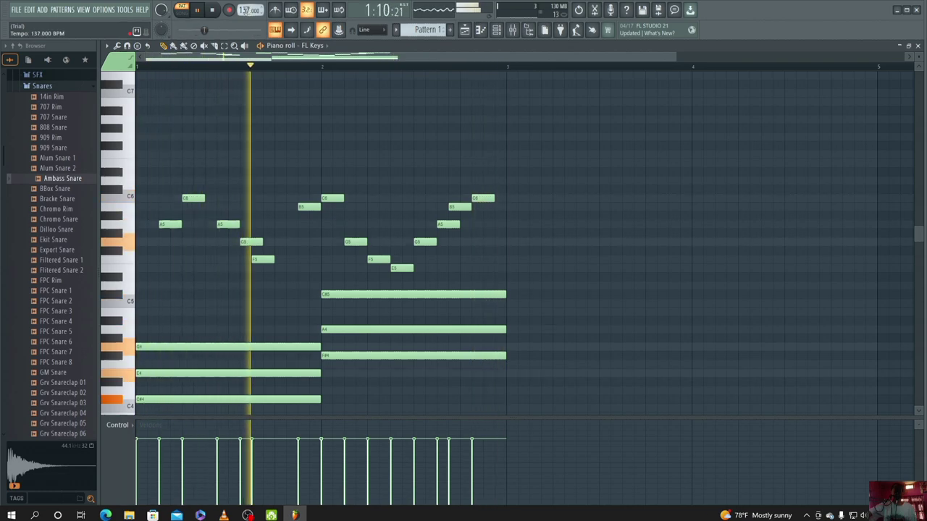
pyautogui.scroll(5, 246, 10)
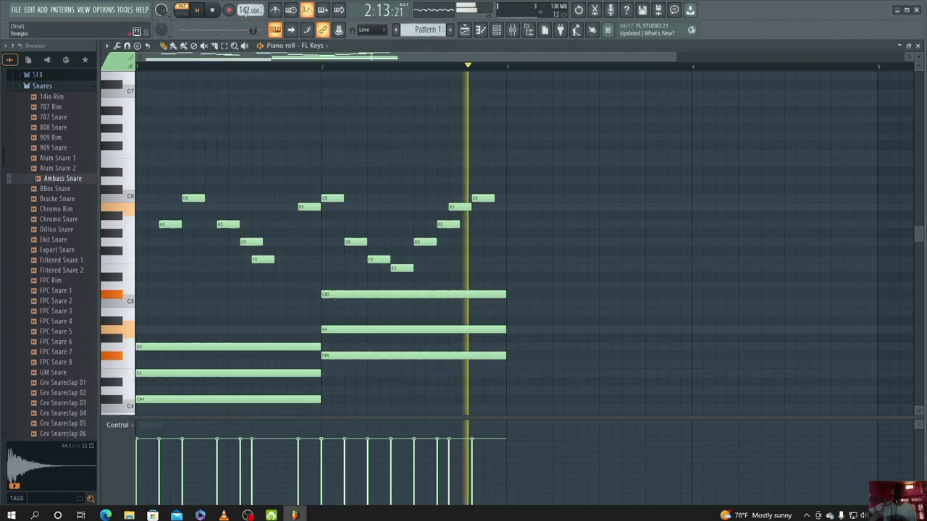
pyautogui.scroll(1, 246, 10)
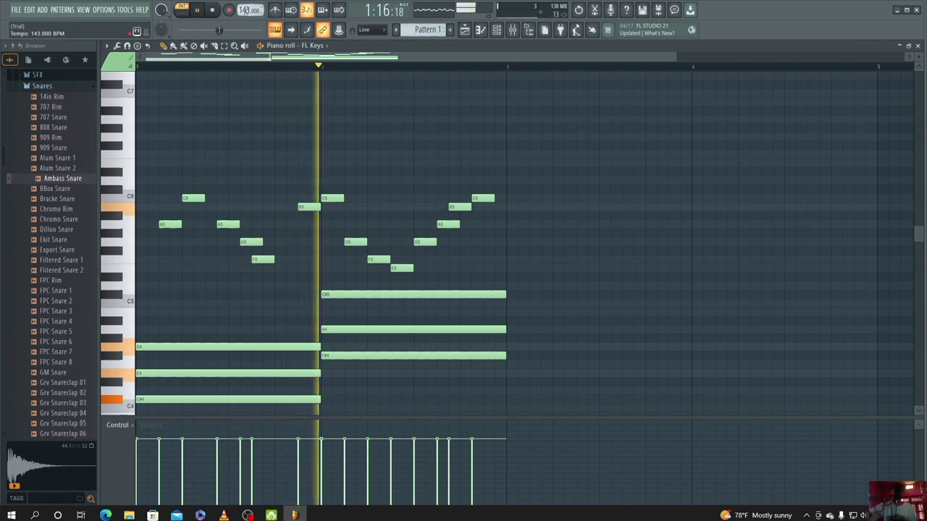
# Lower the tempo gradually to 96 BPM while the FL Keys pattern plays and pause playback
pyautogui.scroll(-6, 248, 10)
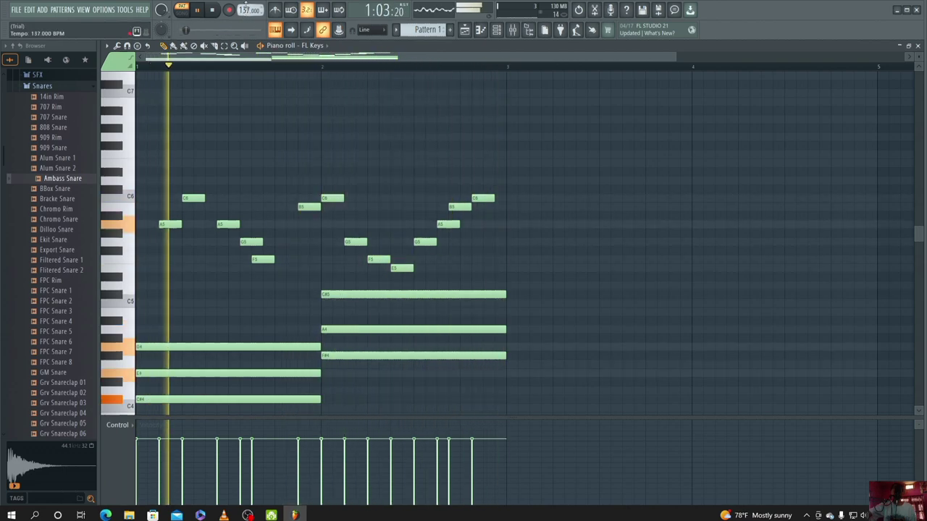
pyautogui.scroll(-17, 246, 10)
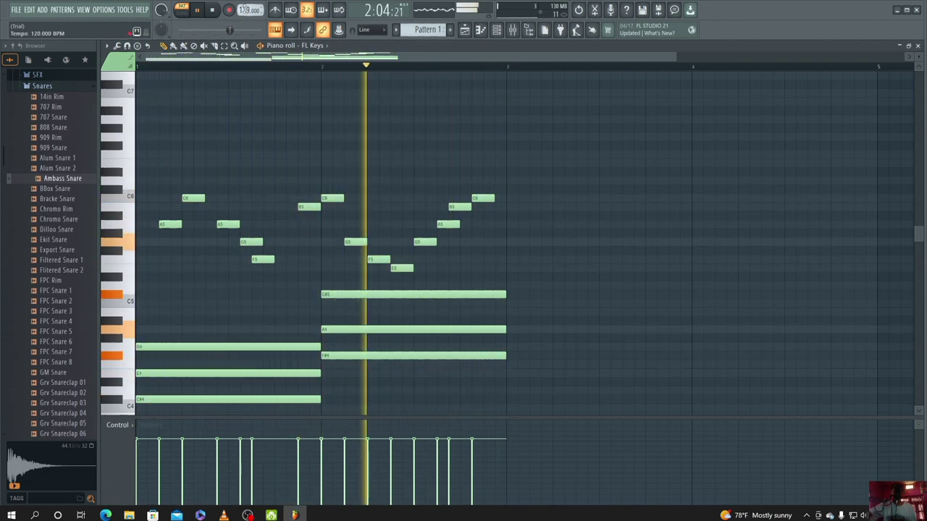
pyautogui.scroll(-14, 244, 9)
pyautogui.moveTo(244, 11); pyautogui.dragTo(244, 18)
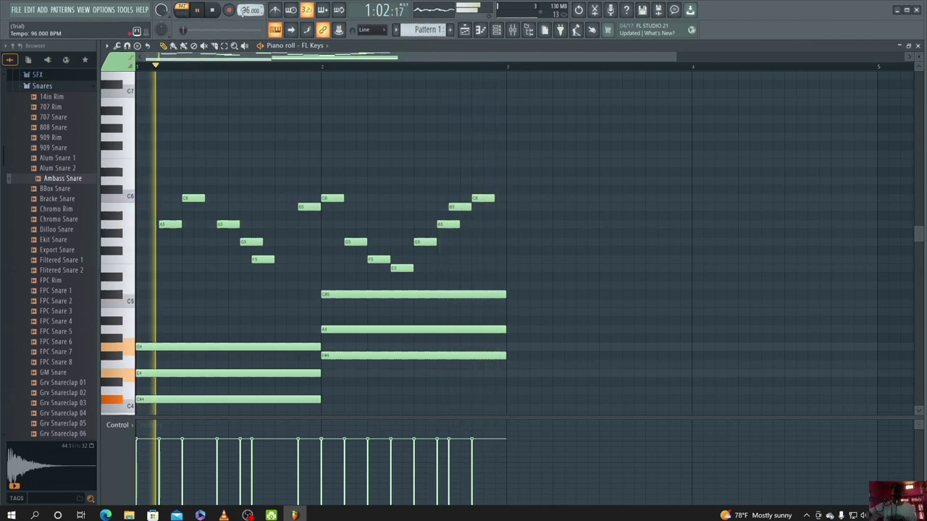
pyautogui.click(198, 14)
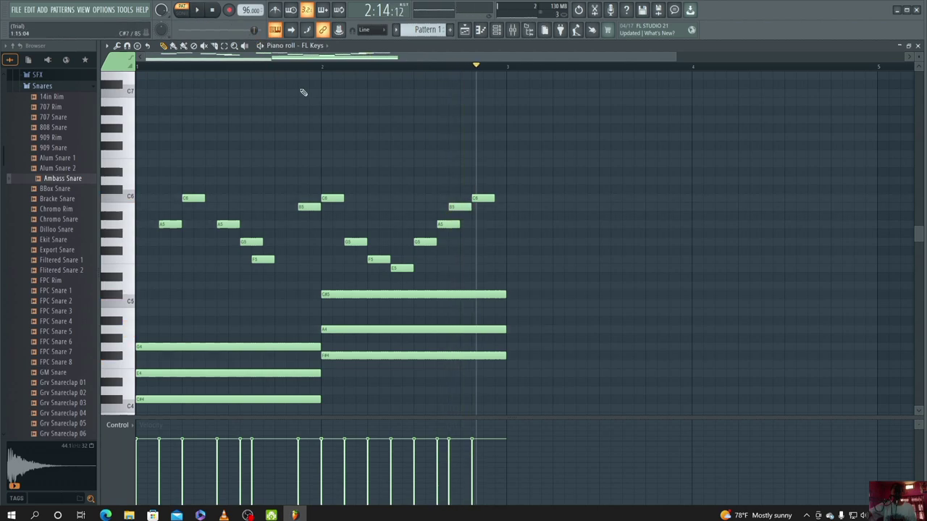
# Close the piano roll and channel rack and clear the playlist's one-bar time selection
pyautogui.click(917, 46)
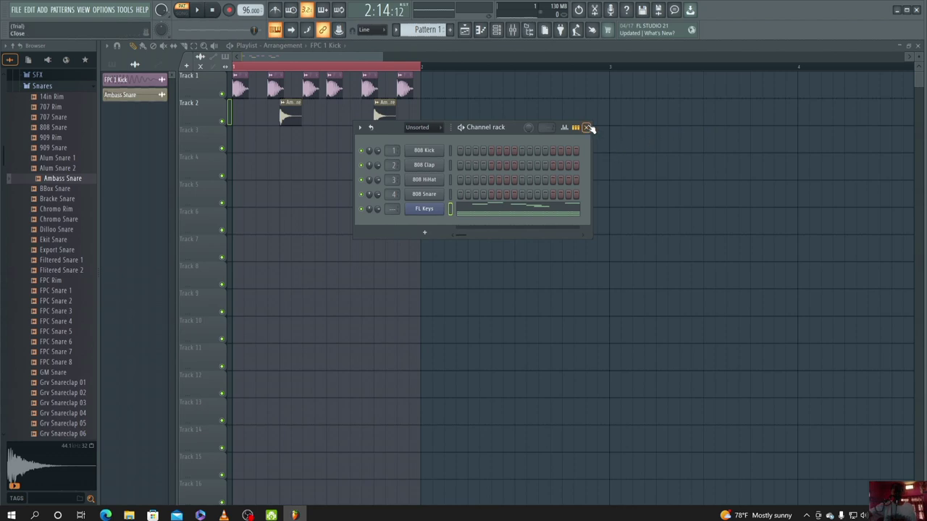
pyautogui.click(585, 127)
pyautogui.click(455, 73)
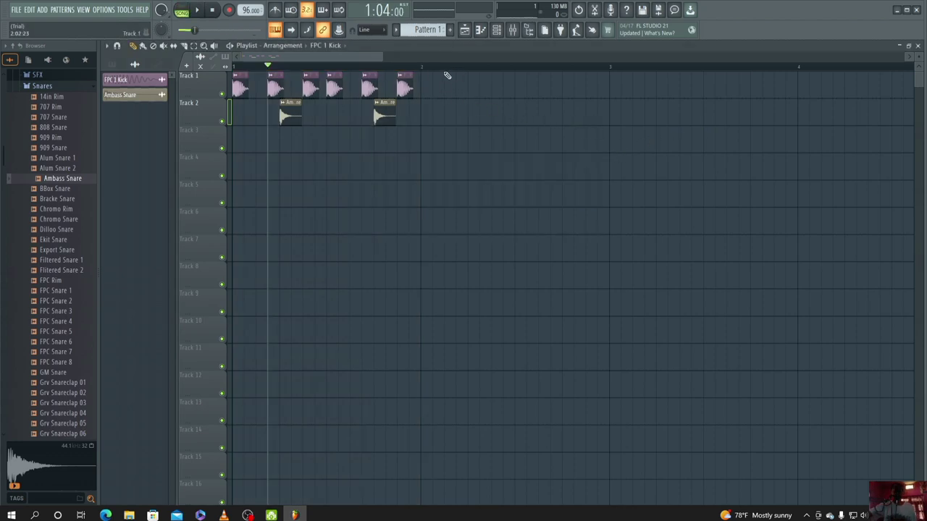
# Delete the FPC 1 Kick and Ambass Snare audio channels together with their playlist clips
pyautogui.rightClick(147, 82)
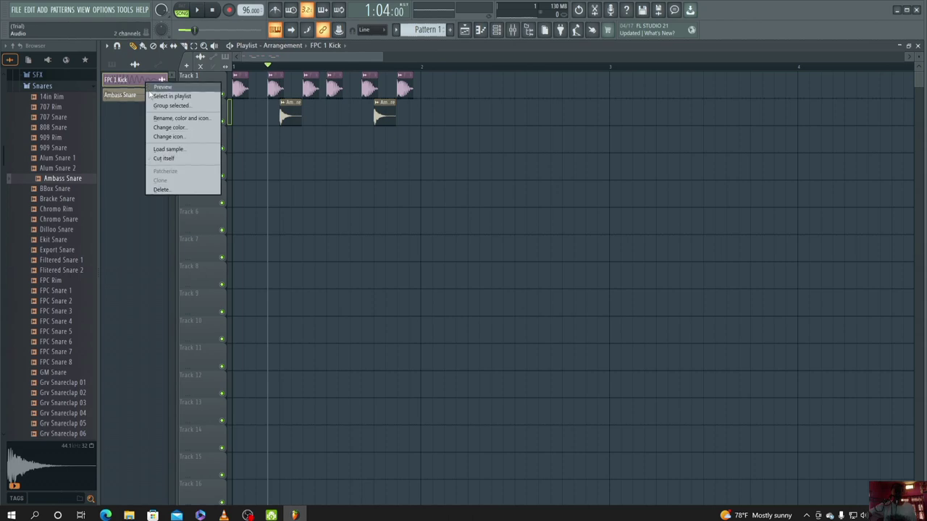
pyautogui.click(172, 189)
pyautogui.click(498, 289)
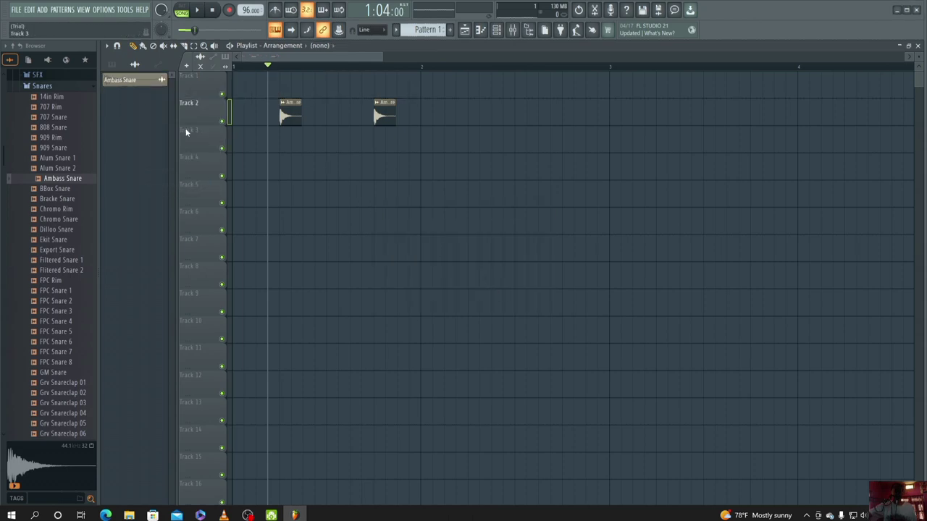
pyautogui.rightClick(150, 80)
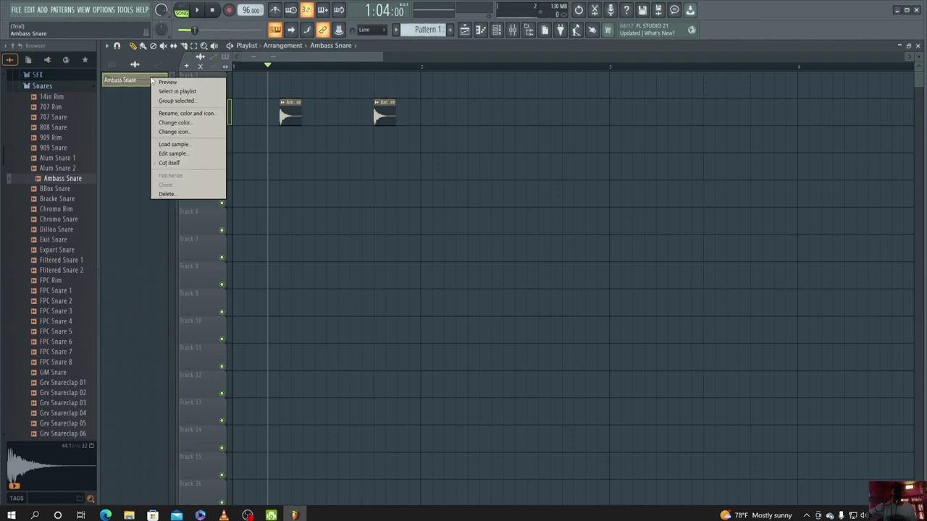
pyautogui.click(168, 194)
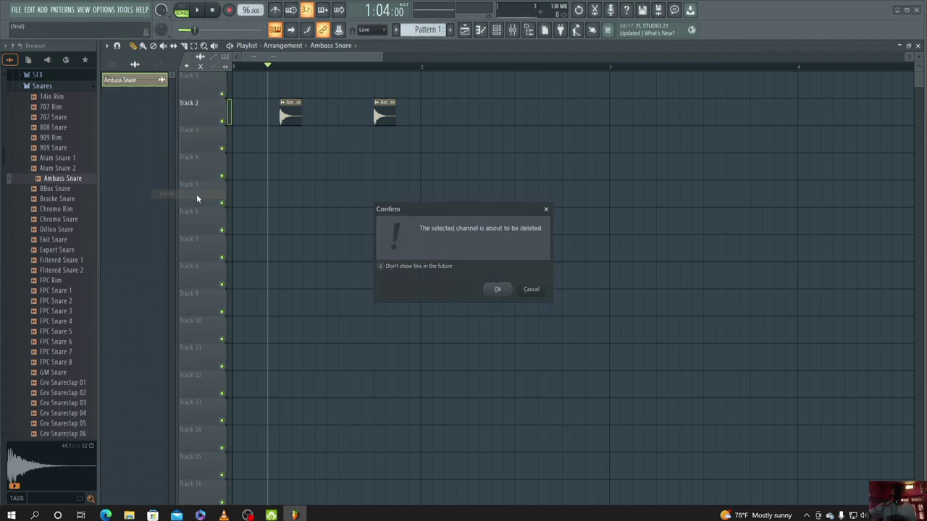
pyautogui.click(497, 291)
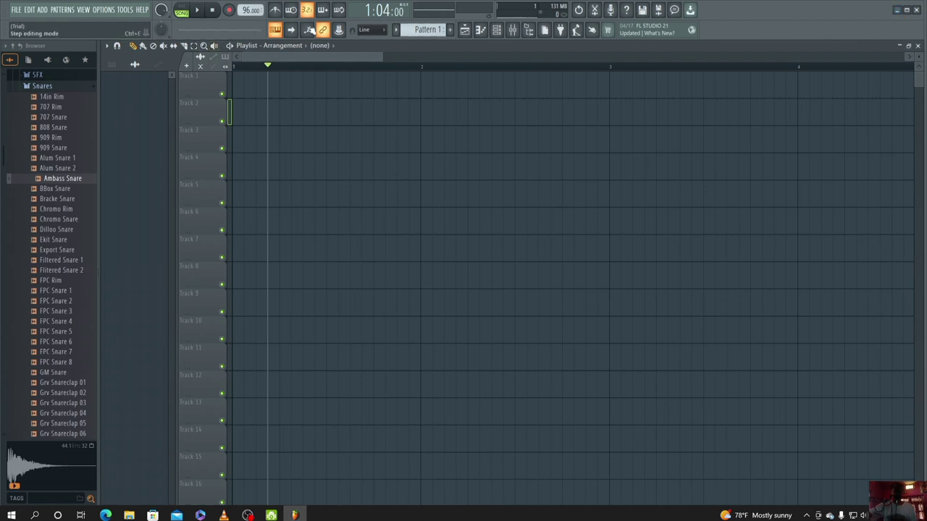
# Bring the audio file timro jabanilai 77 from the R.R folder in File Explorer onto playlist Track 1 at bar 1
pyautogui.click(897, 10)
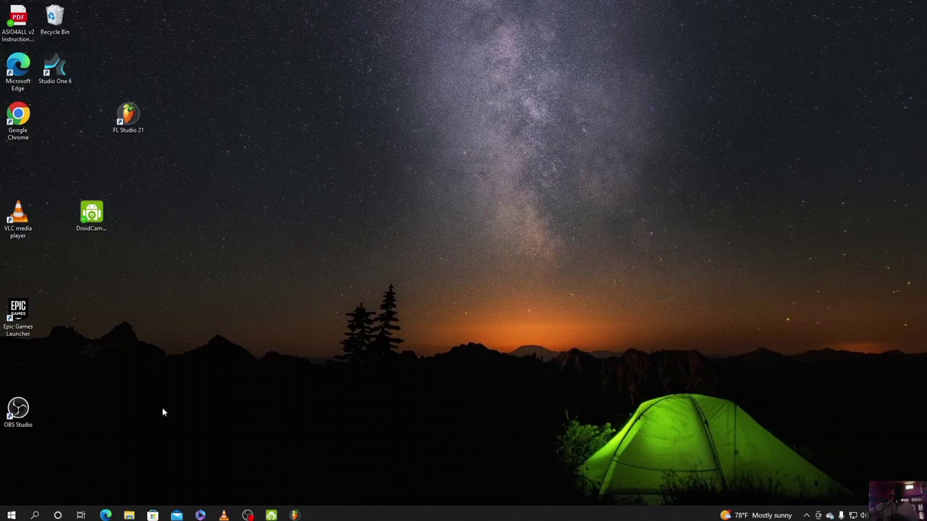
pyautogui.click(129, 515)
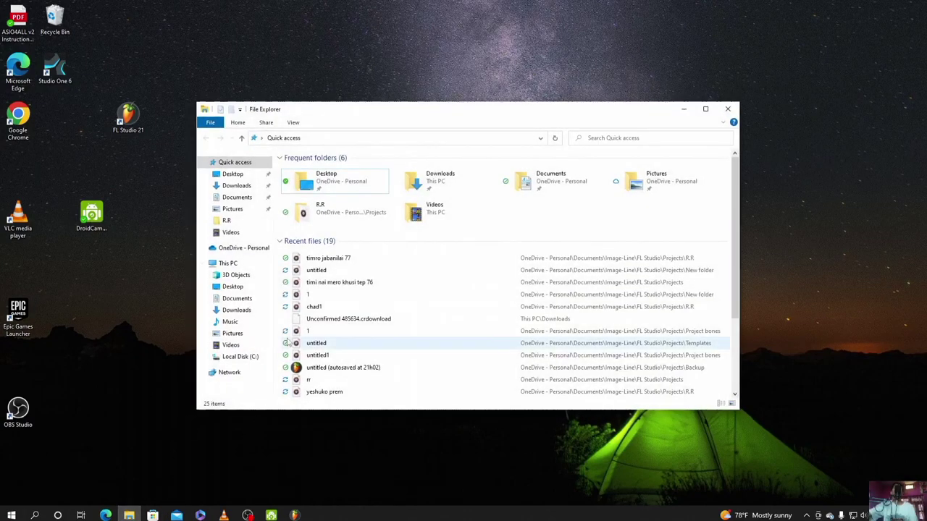
pyautogui.click(227, 220)
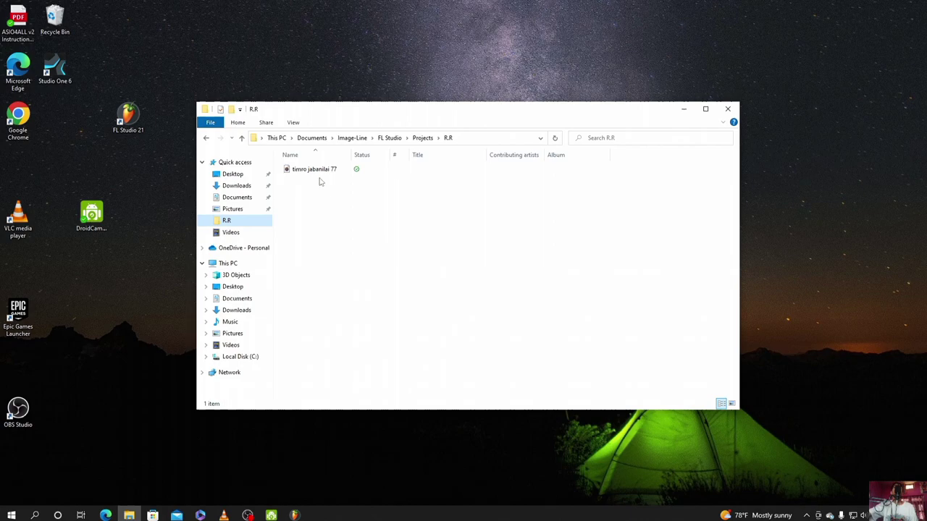
pyautogui.moveTo(318, 174); pyautogui.dragTo(239, 88)
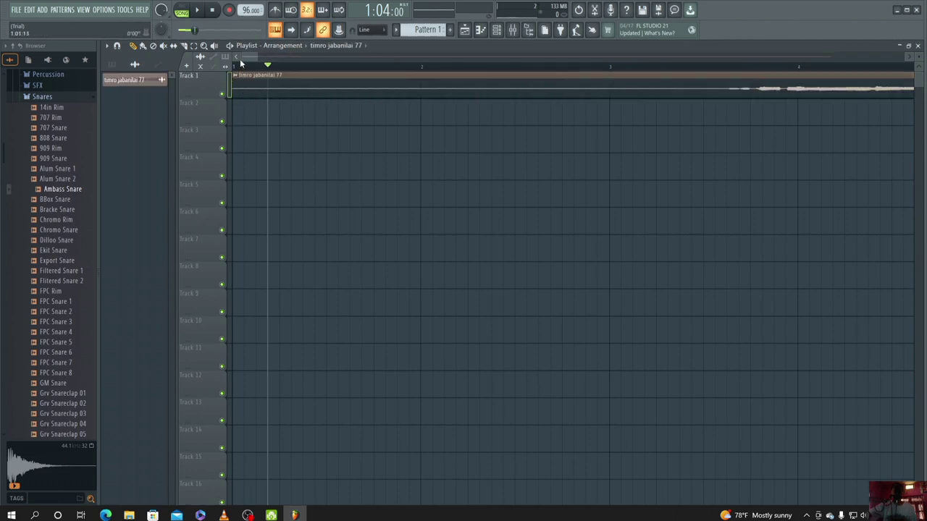
# Place the playhead at 3:12, just before the recorded audio begins, and open the Tempo tapper
pyautogui.moveTo(251, 61)
pyautogui.mouseDown()
pyautogui.moveTo(275, 62)
pyautogui.moveTo(260, 68)
pyautogui.mouseUp()
pyautogui.click(341, 67)
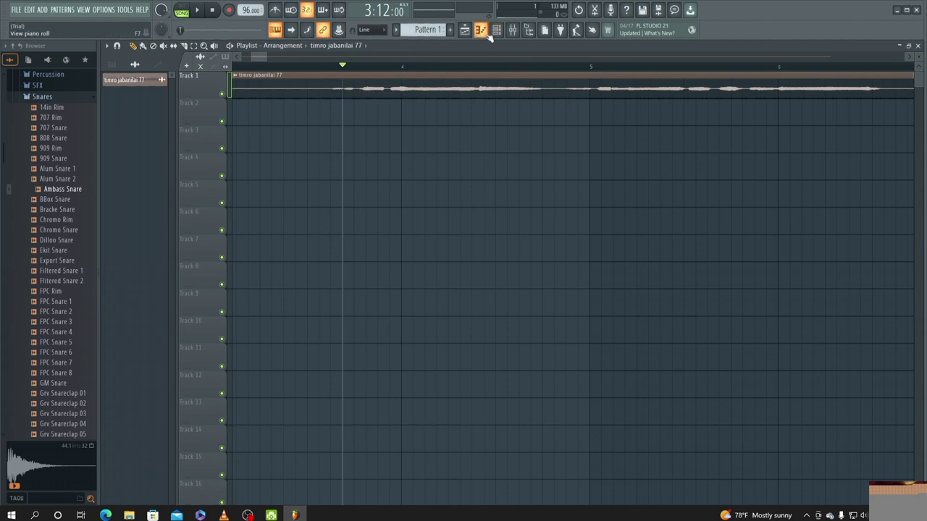
pyautogui.click(576, 30)
pyautogui.click(577, 30)
pyautogui.rightClick(249, 10)
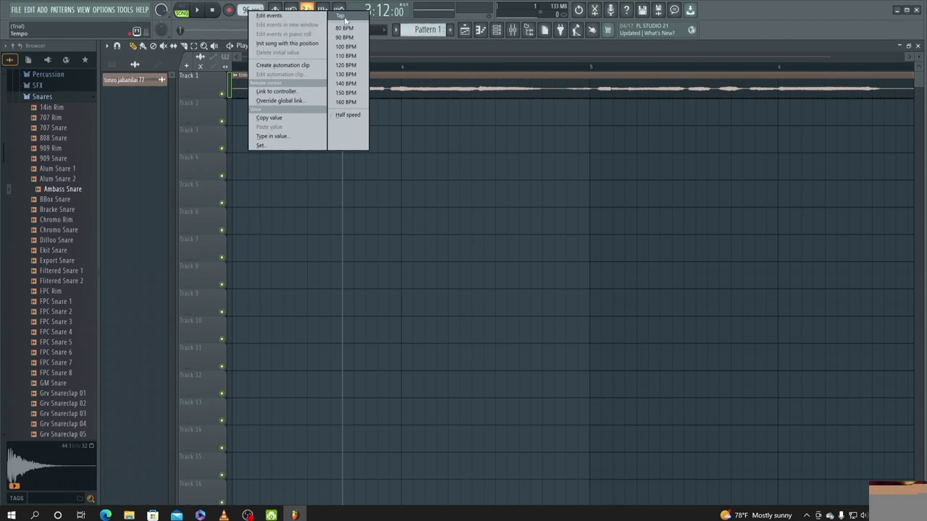
pyautogui.click(345, 17)
pyautogui.click(492, 205)
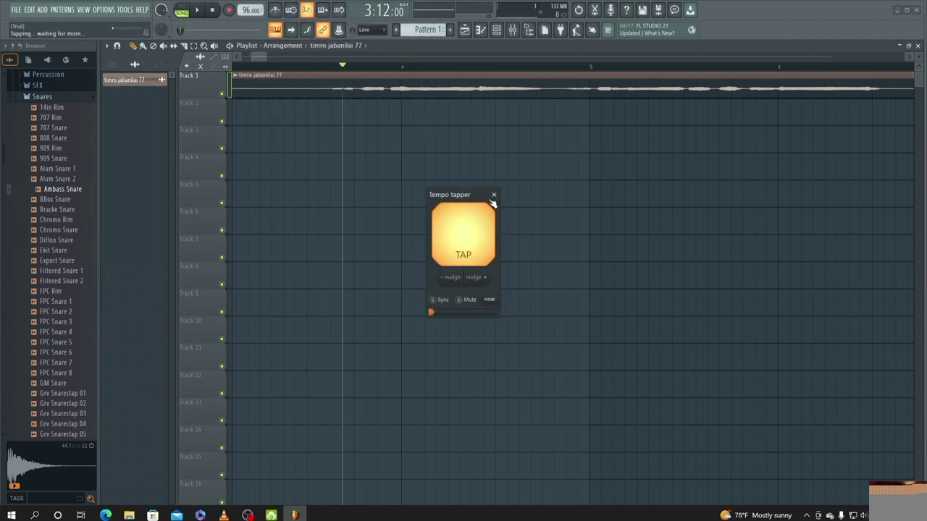
# Play the song, tap along with its beat to set the tempo to 77 BPM, close the Tempo tapper and pause playback
pyautogui.click(196, 12)
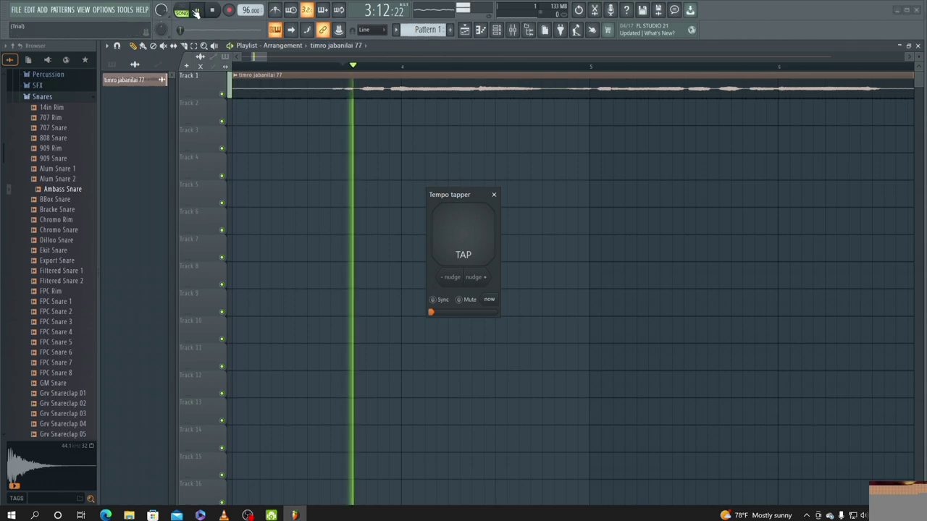
pyautogui.click(467, 250)
pyautogui.click(468, 250)
pyautogui.click(468, 249)
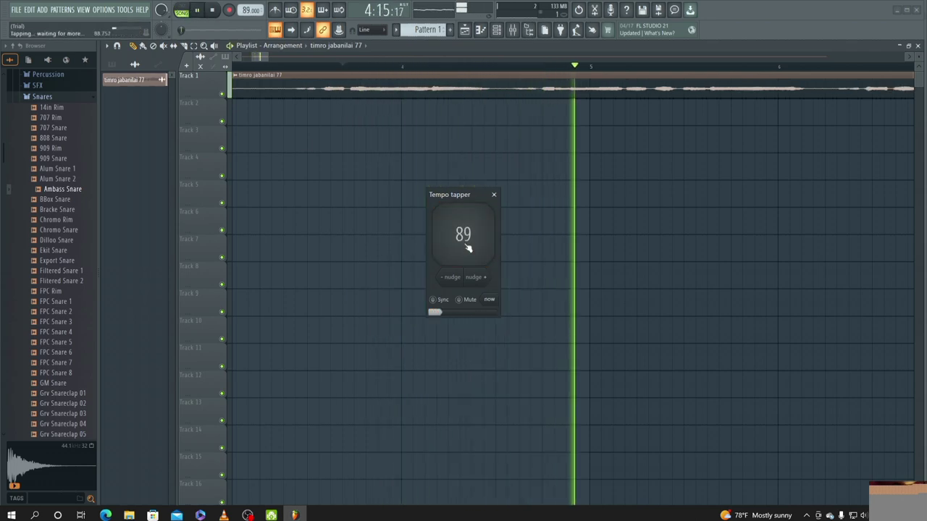
pyautogui.click(467, 248)
pyautogui.click(467, 247)
pyautogui.click(467, 247)
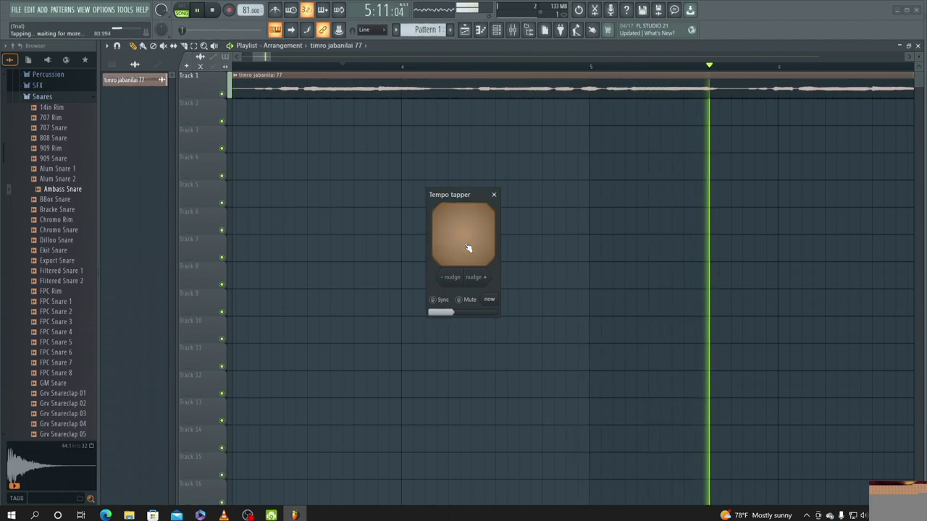
pyautogui.click(467, 247)
pyautogui.click(467, 248)
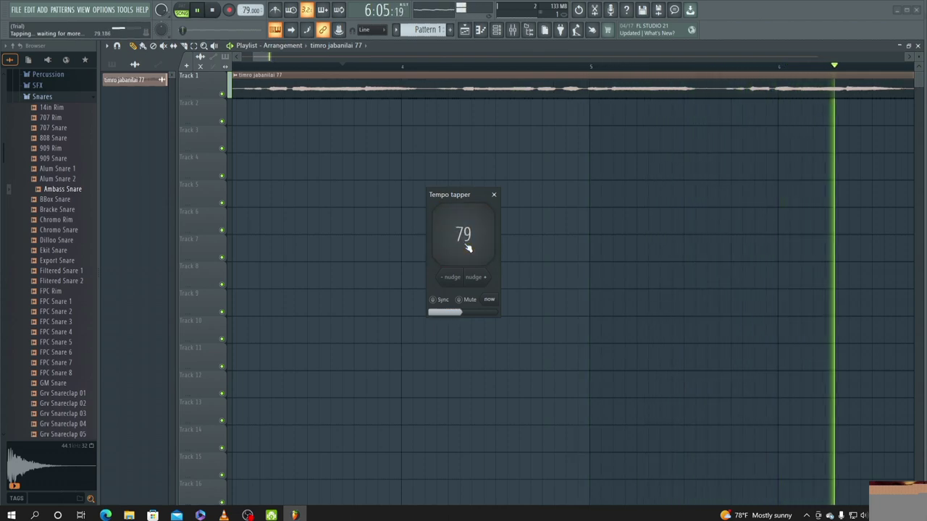
pyautogui.click(467, 248)
pyautogui.click(467, 248)
pyautogui.click(467, 247)
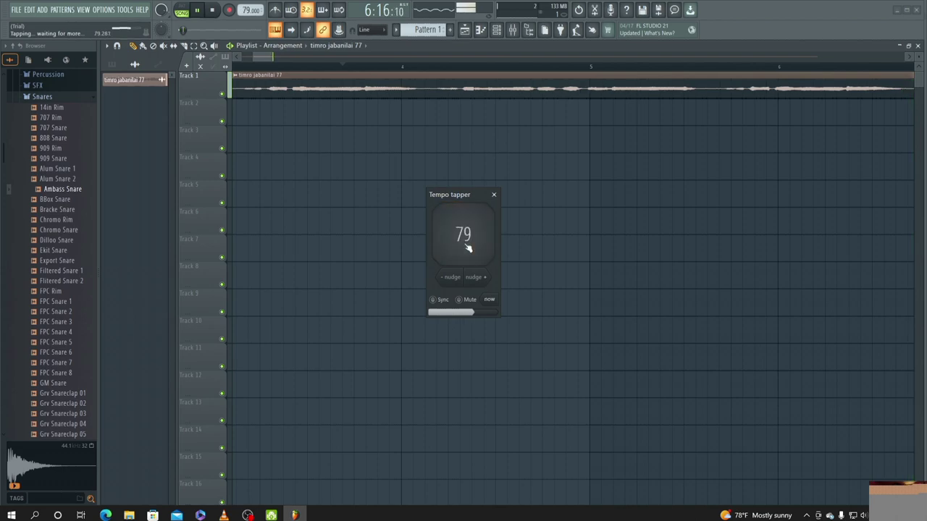
pyautogui.click(467, 248)
pyautogui.click(467, 247)
pyautogui.click(467, 248)
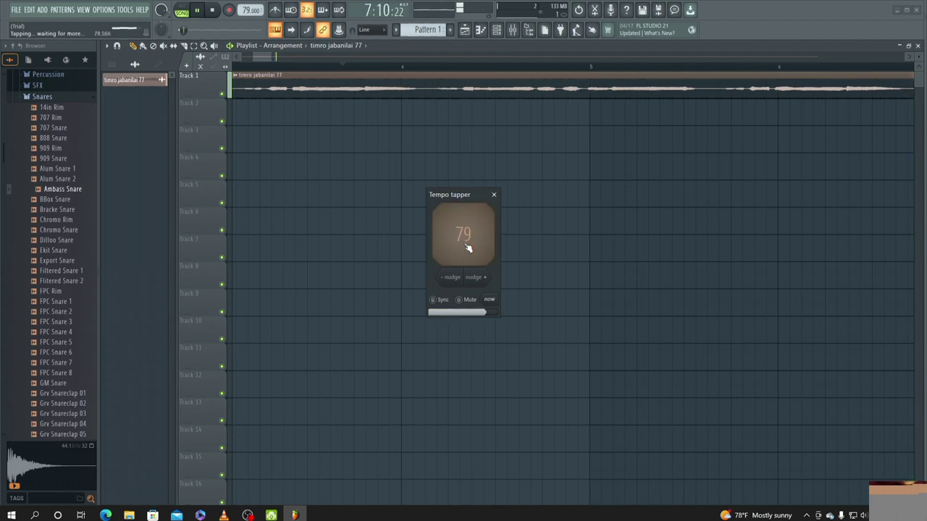
pyautogui.click(467, 248)
pyautogui.click(467, 248)
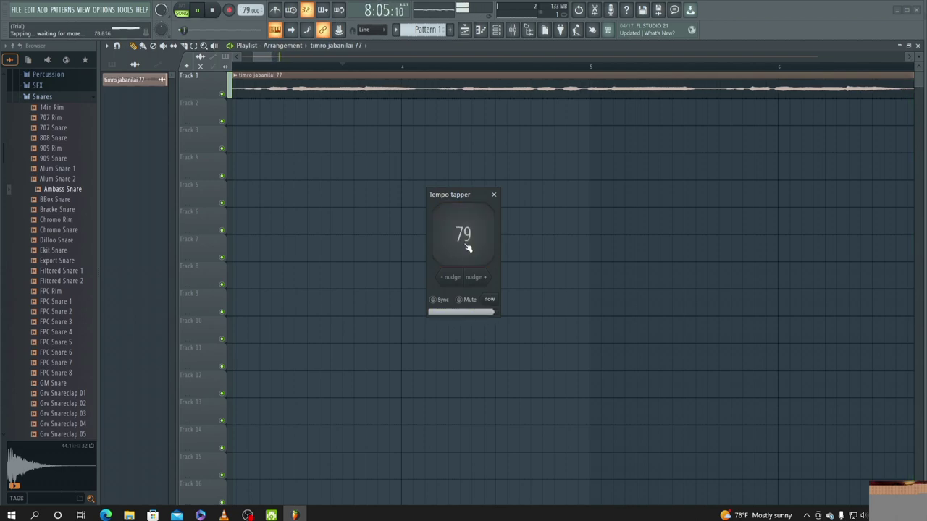
pyautogui.click(467, 248)
pyautogui.click(467, 248)
pyautogui.click(467, 247)
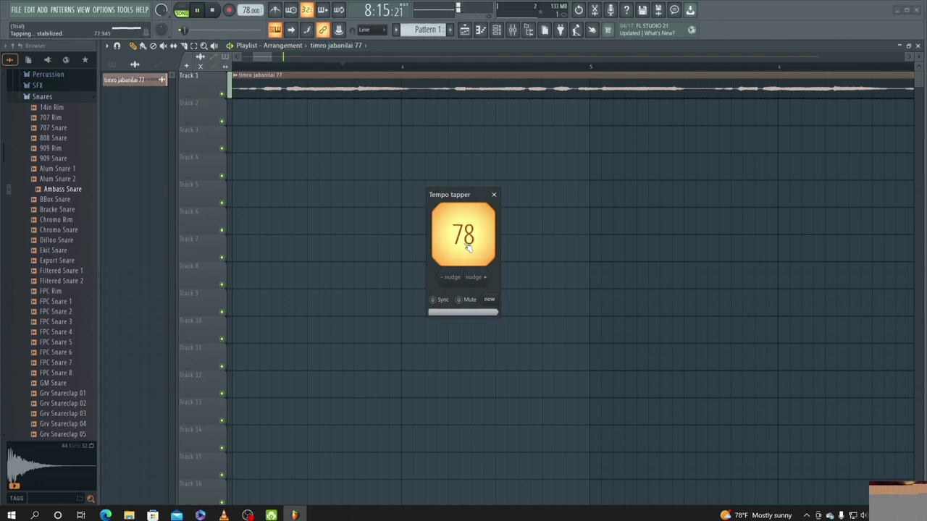
pyautogui.click(467, 248)
pyautogui.click(467, 248)
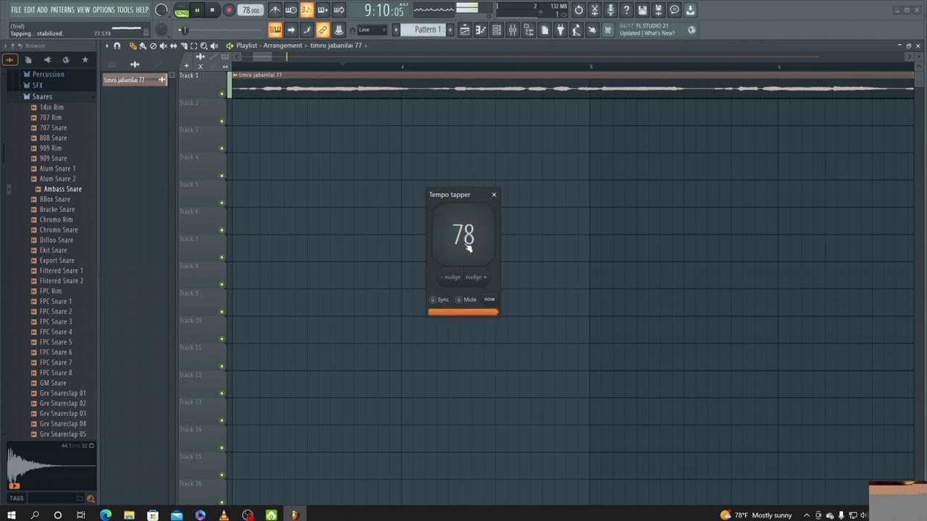
pyautogui.click(467, 247)
pyautogui.click(467, 248)
pyautogui.click(467, 248)
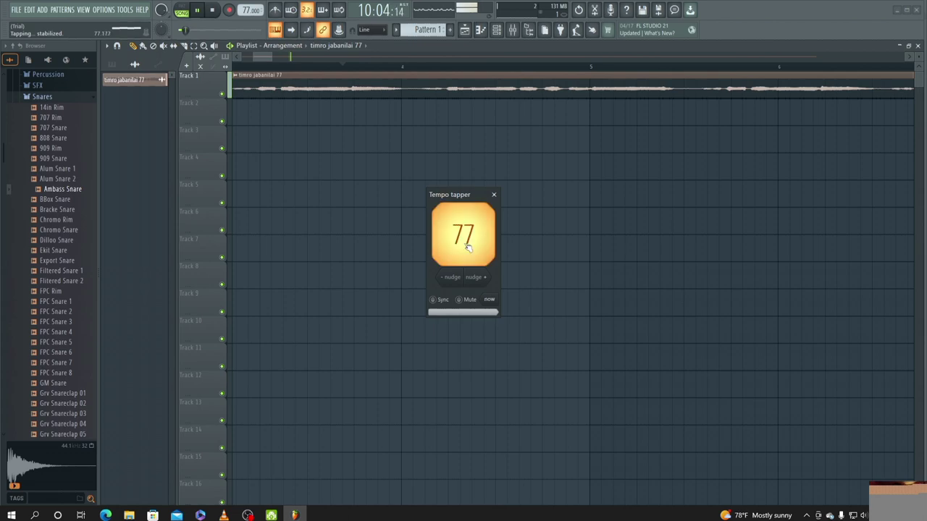
pyautogui.click(467, 247)
pyautogui.click(467, 248)
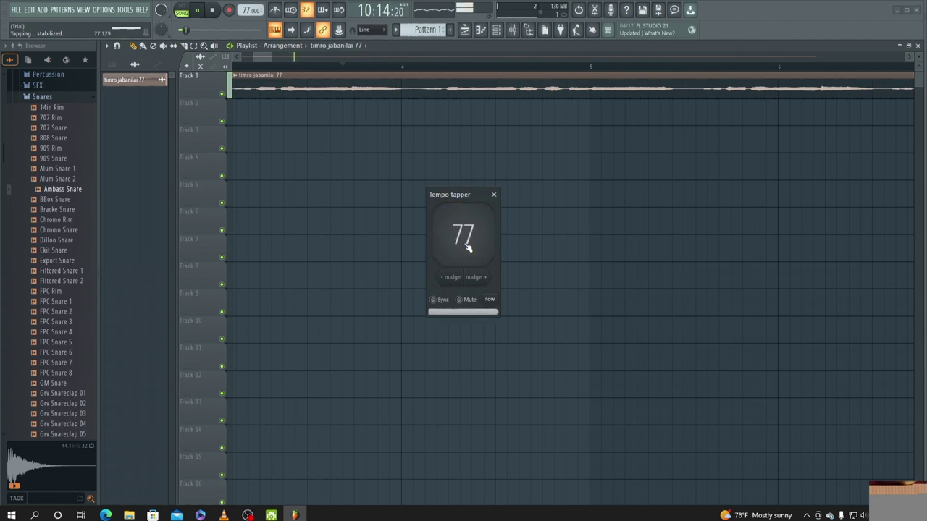
pyautogui.click(467, 247)
pyautogui.click(467, 248)
pyautogui.click(467, 248)
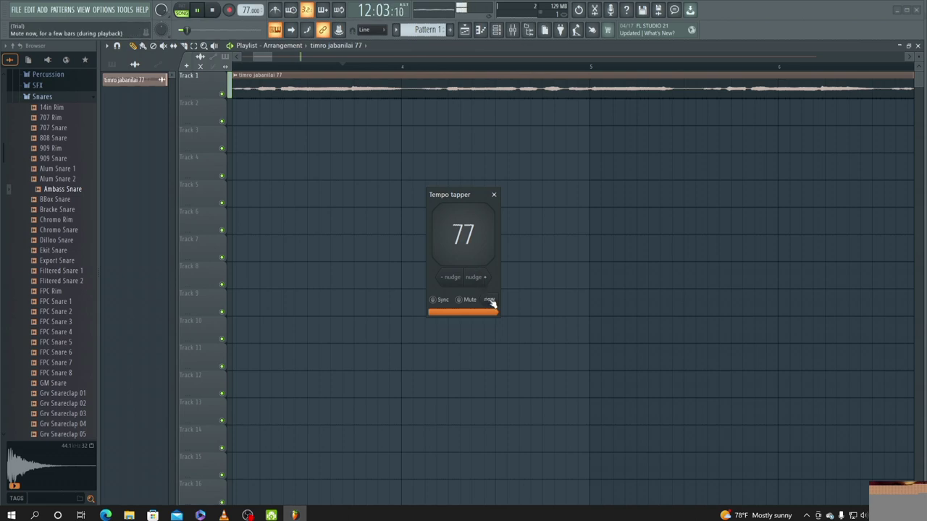
pyautogui.click(495, 194)
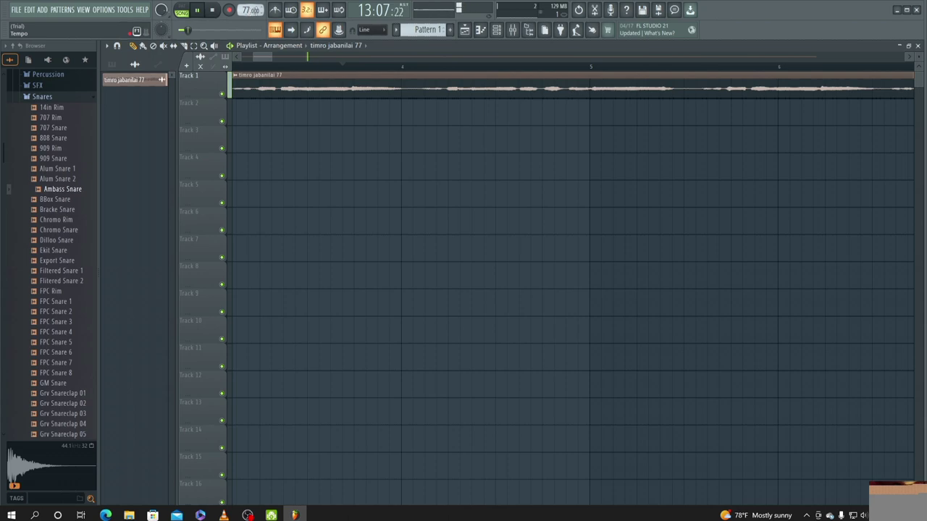
pyautogui.click(197, 11)
# Try shifting the timro jabanilai 77 clip to a later position on Track 1 and return its start to bar 1
pyautogui.moveTo(267, 84); pyautogui.dragTo(336, 84)
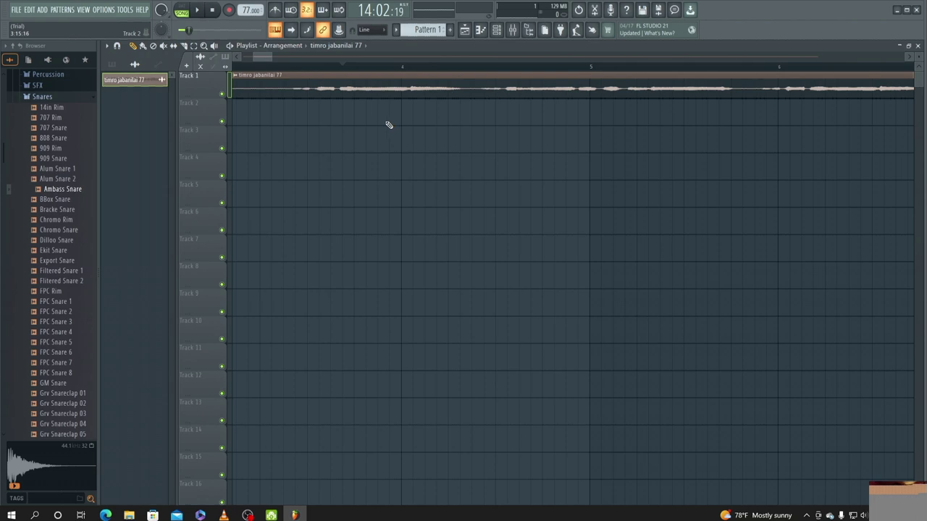
pyautogui.moveTo(348, 90); pyautogui.dragTo(239, 58)
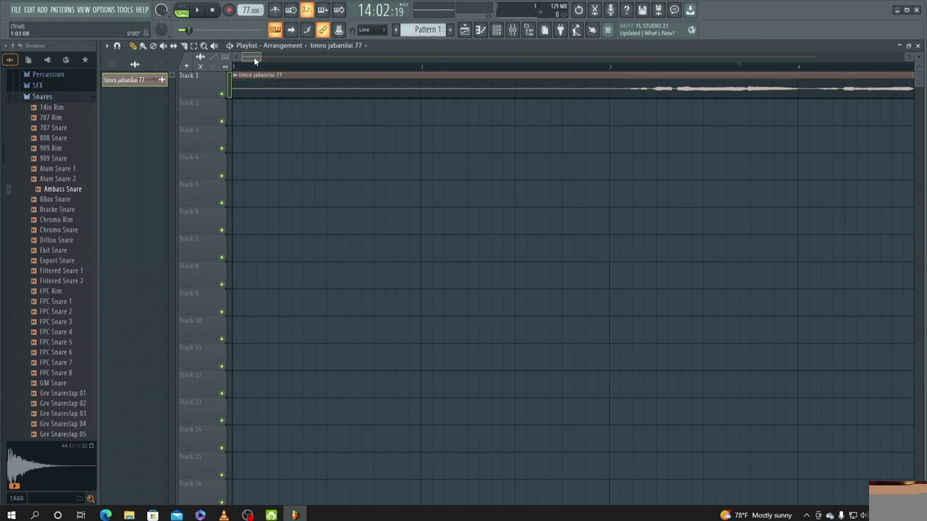
pyautogui.moveTo(255, 60)
pyautogui.mouseDown()
pyautogui.moveTo(305, 69)
pyautogui.moveTo(245, 69)
pyautogui.mouseUp()
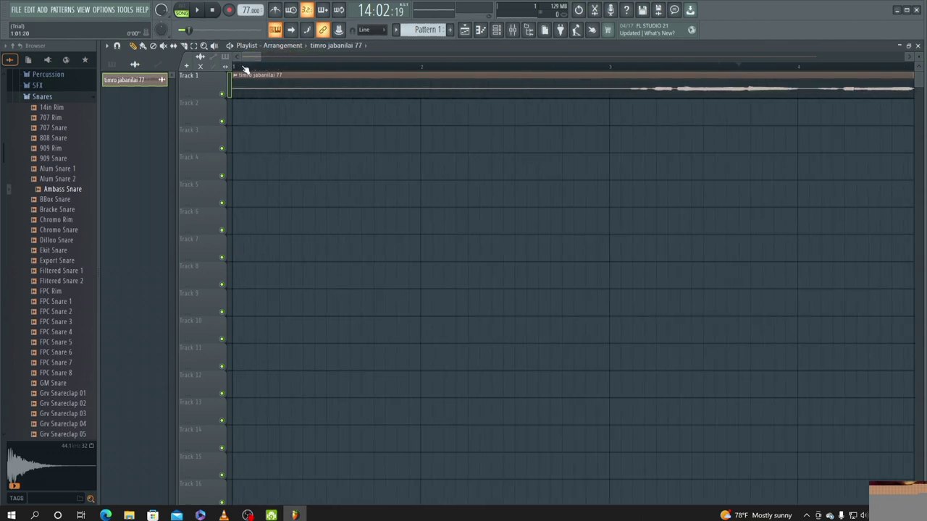